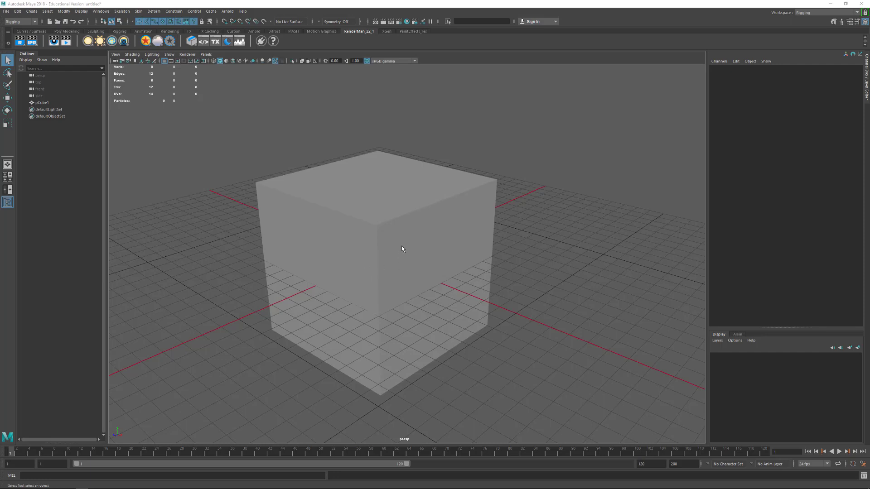
Delete the existing cube from the scene and switch to the Modeling menu set
click(362, 230)
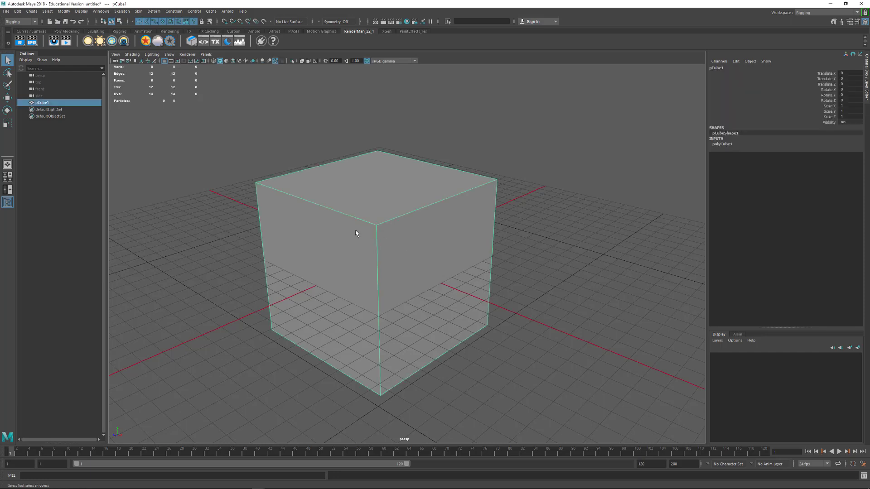
key(Delete)
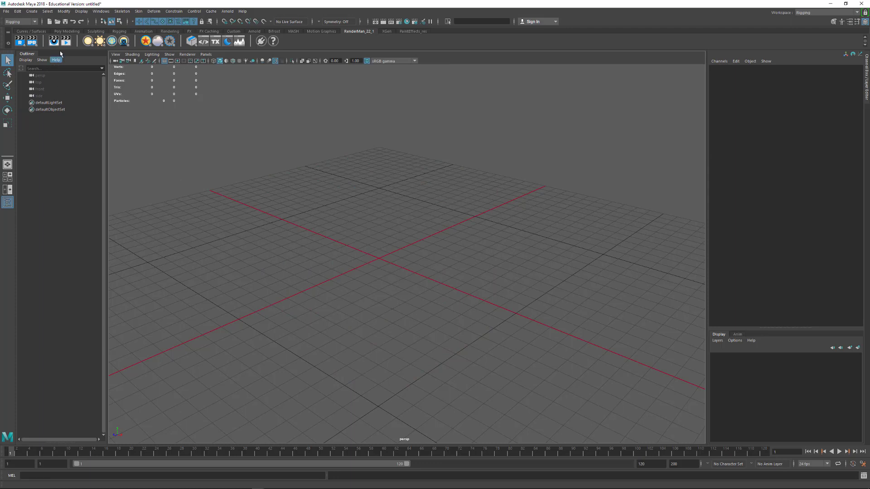
click(32, 21)
click(31, 29)
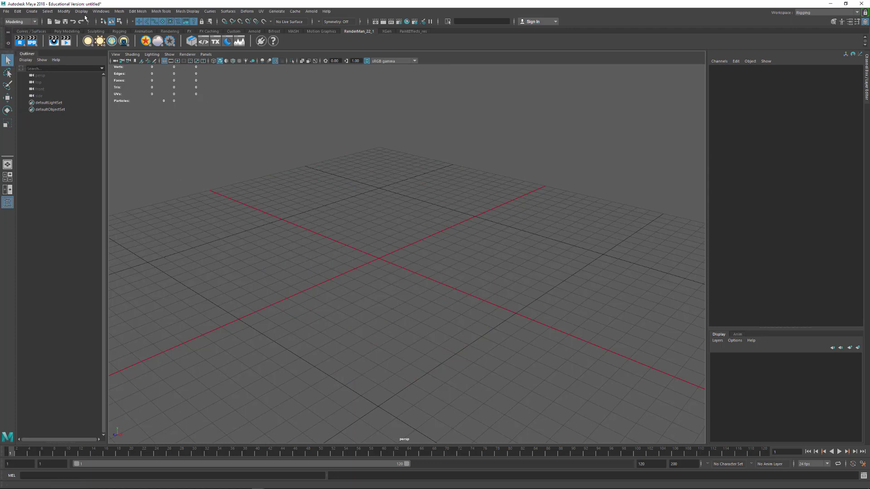
Create a polygon cube with width, height and depth all set to 100
click(31, 11)
mouse_move(56, 37)
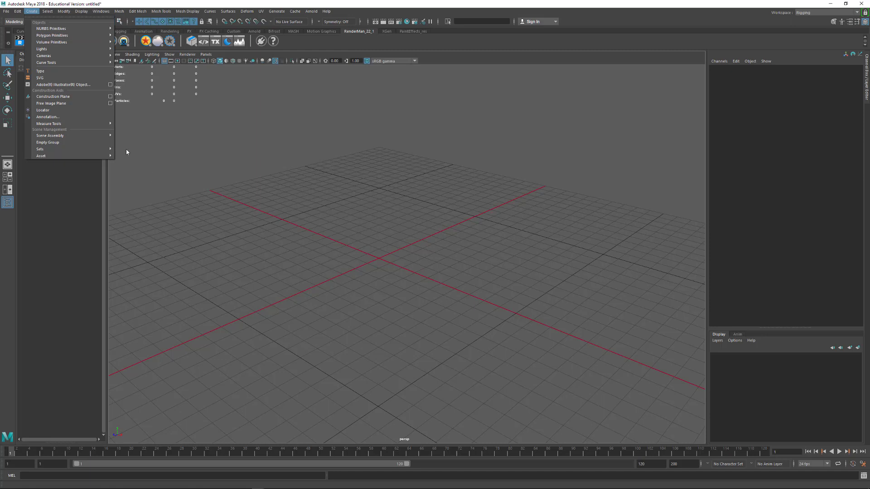
mouse_move(85, 35)
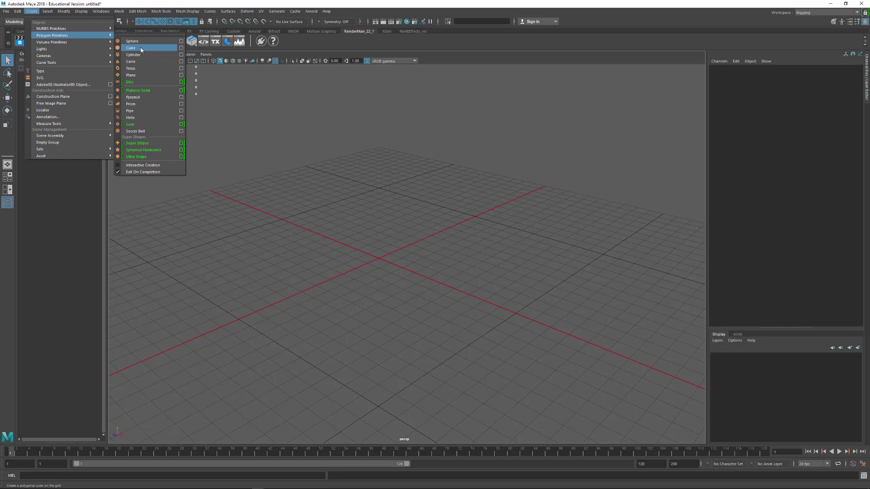
click(181, 48)
drag(577, 115, 581, 225)
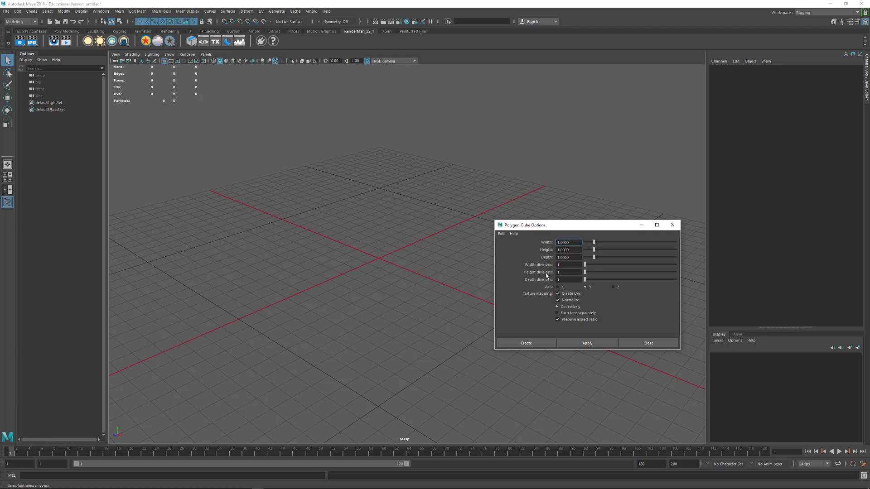
drag(575, 242, 542, 241)
text(1)
key(Tab)
text(100)
key(Tab)
text(100)
key(Tab)
click(584, 343)
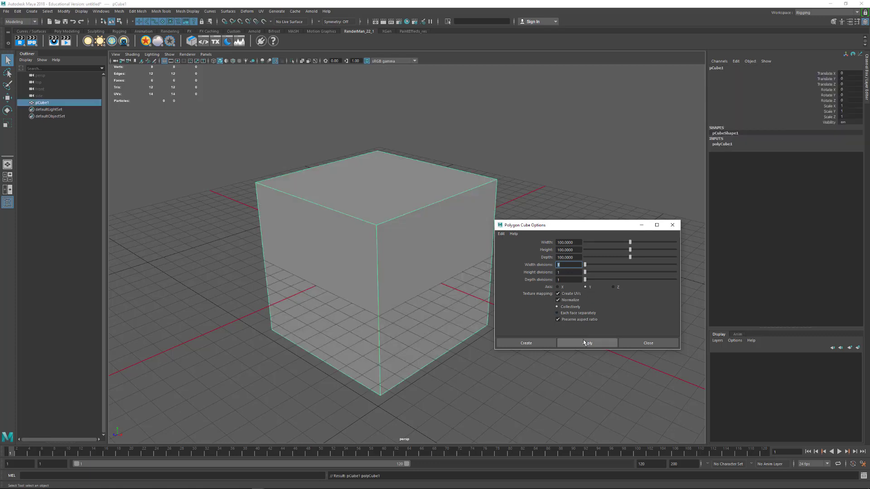
click(672, 226)
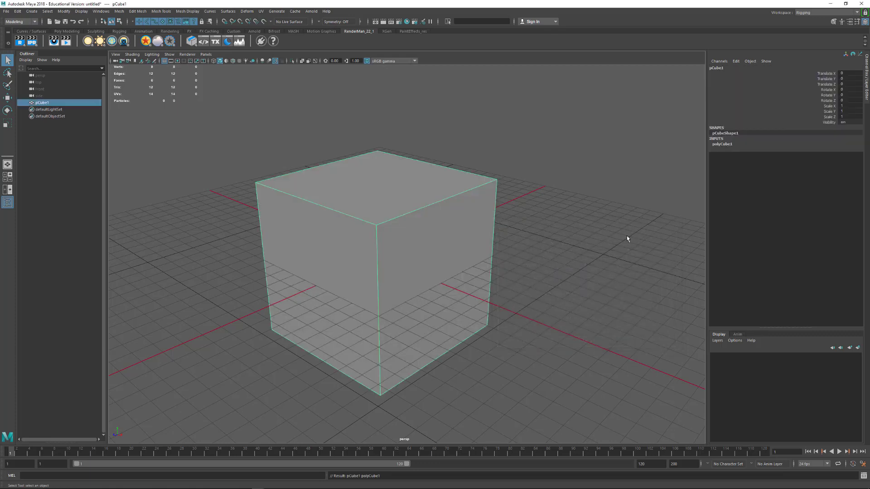
Try moving the cube freely upward along the Y axis, and undo the move
alt+drag(466, 311, 513, 296)
alt+middle_drag(513, 295, 446, 297)
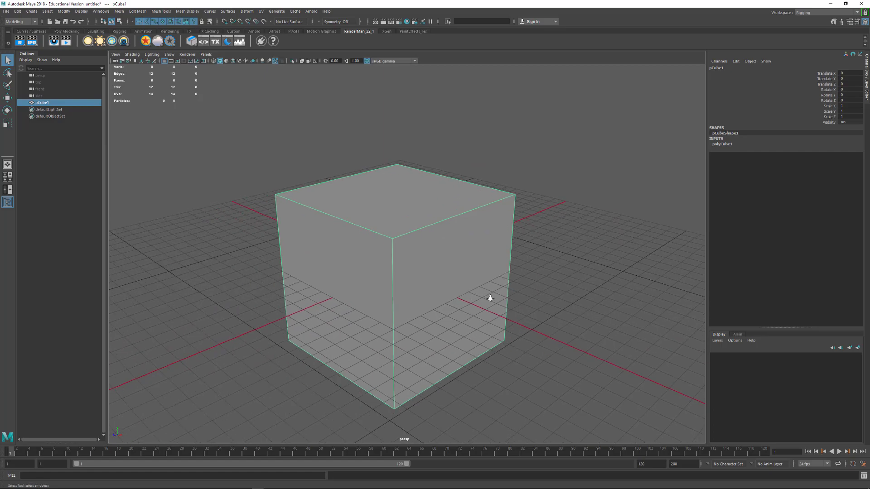
alt+right_drag(489, 298, 420, 294)
alt+drag(421, 293, 491, 305)
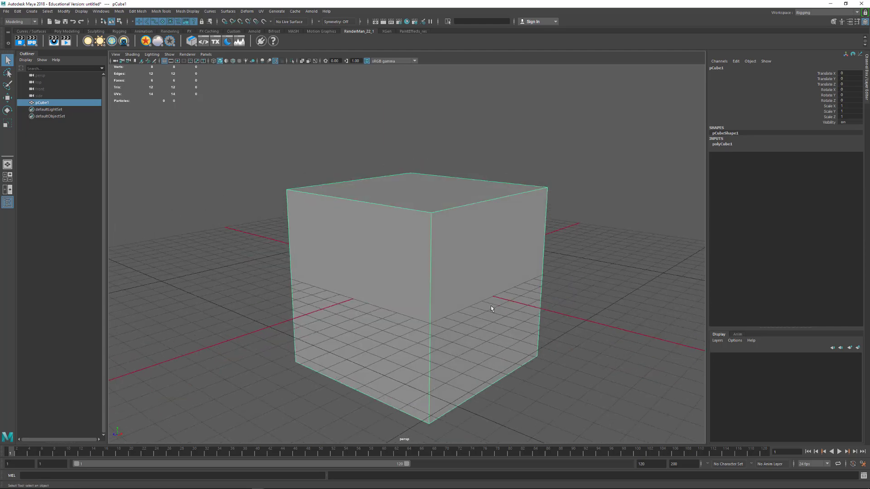
key(w)
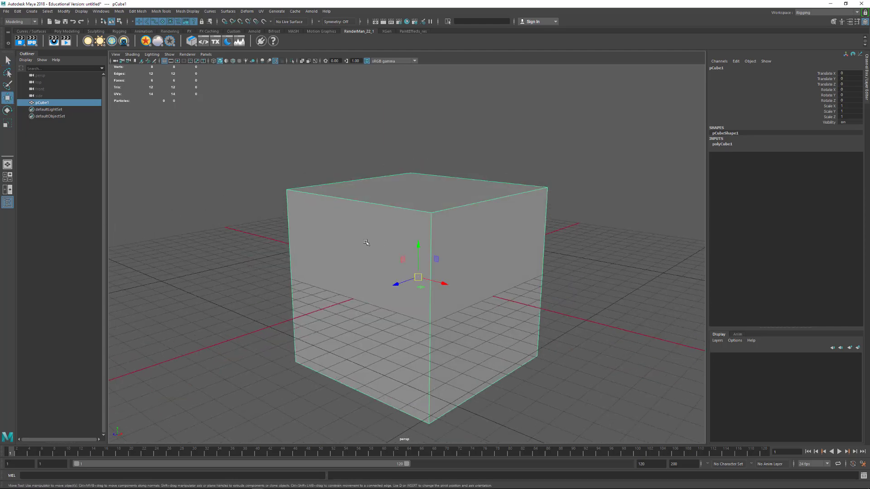
drag(420, 238, 419, 218)
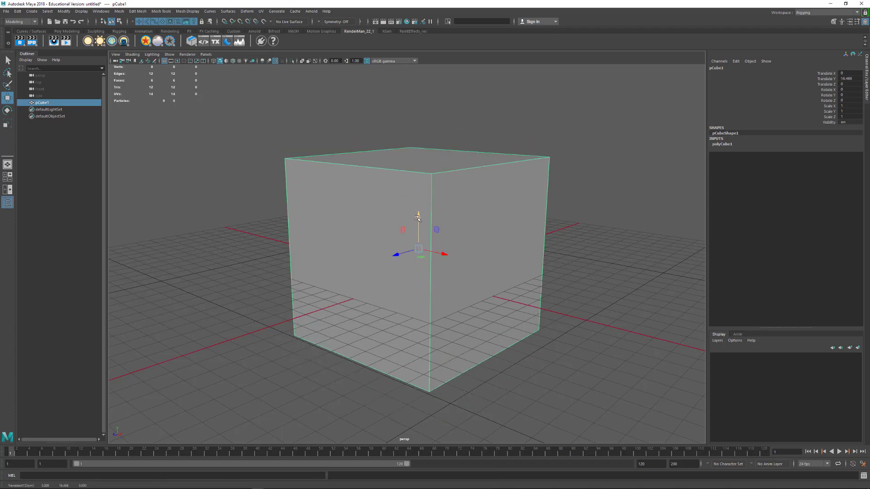
key(ctrl+z)
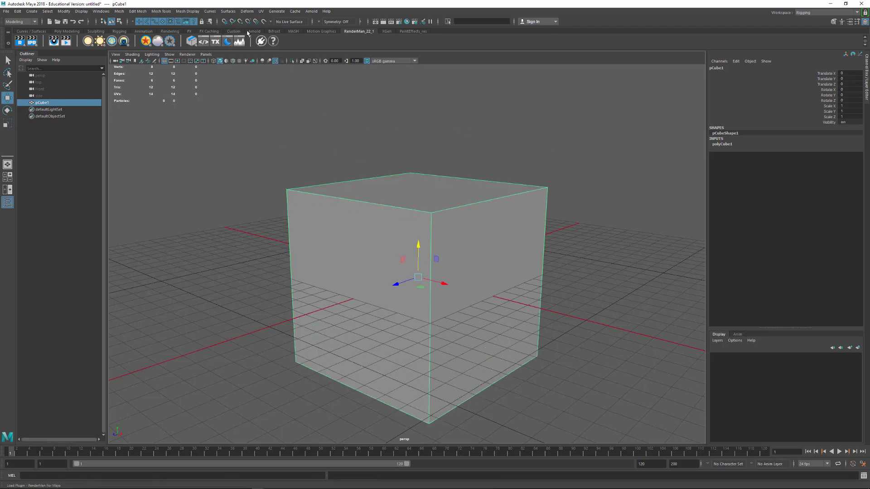
Move the cube up along the Y axis with grid snapping to a Translate Y of 50, resting its base on the grid
click(225, 23)
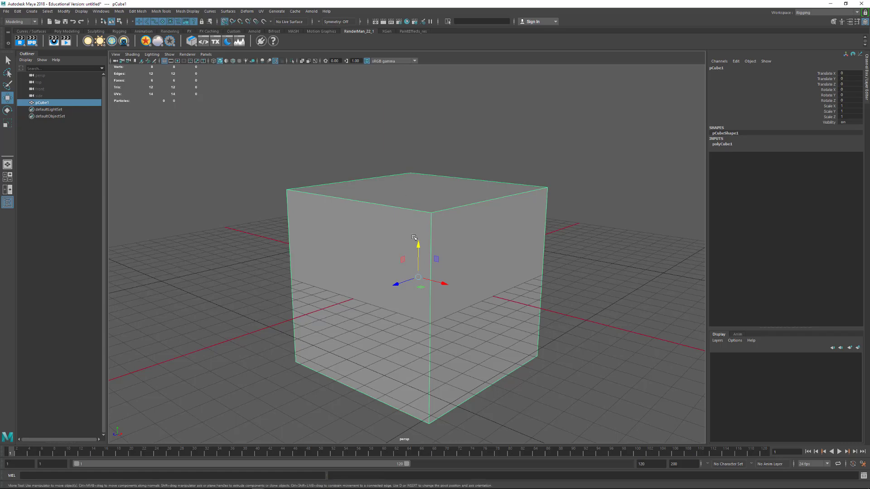
drag(417, 250, 413, 188)
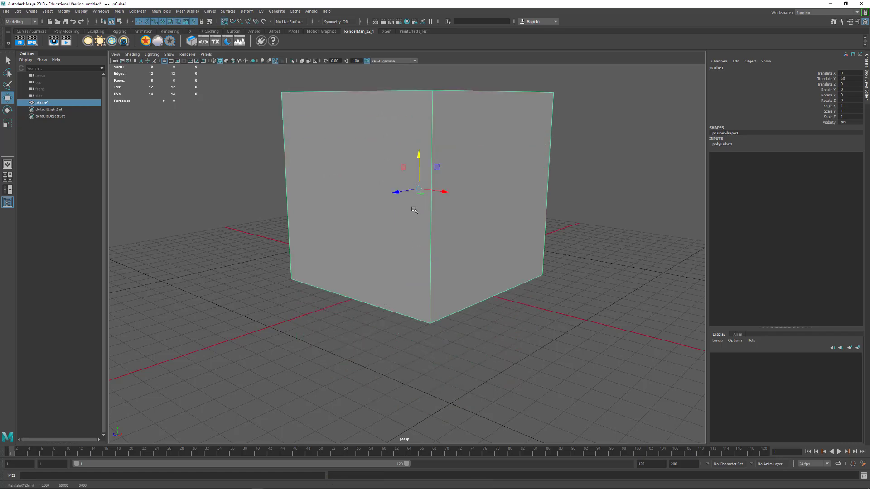
alt+drag(446, 283, 509, 304)
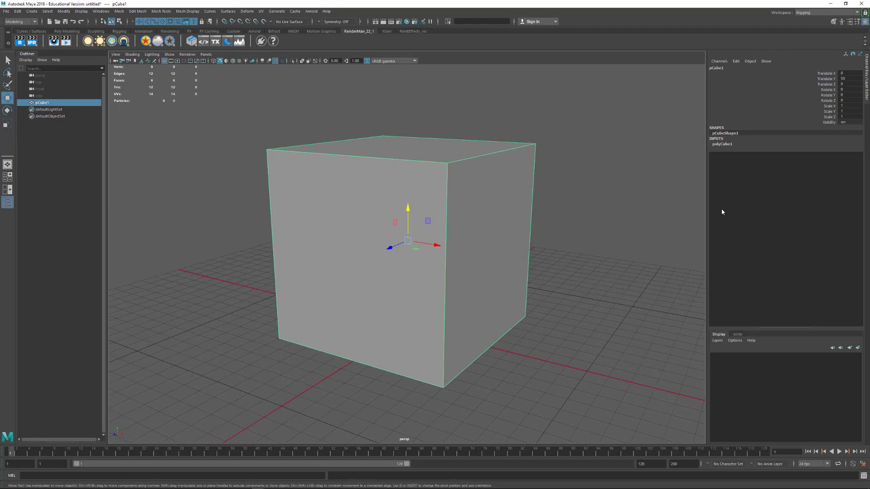
Try Translate Y values of 60 and 70 on the cube, and set it back to 50
double_click(850, 79)
key(Return)
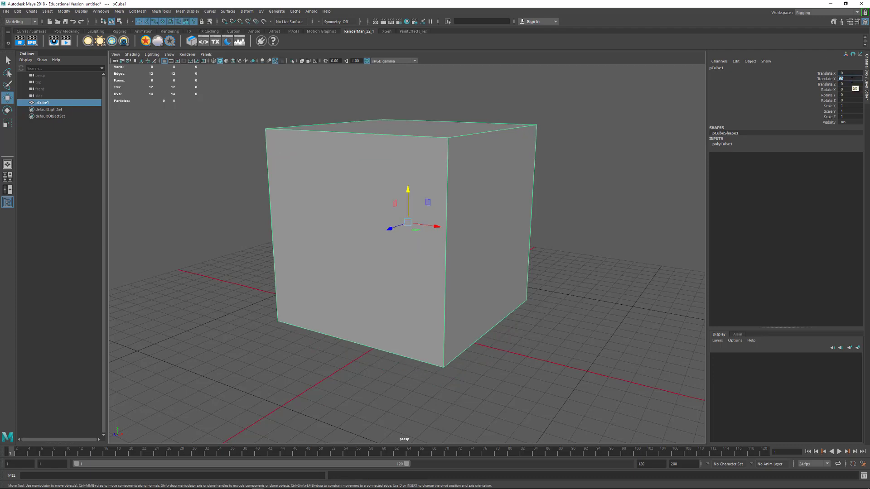
text(70)
key(Return)
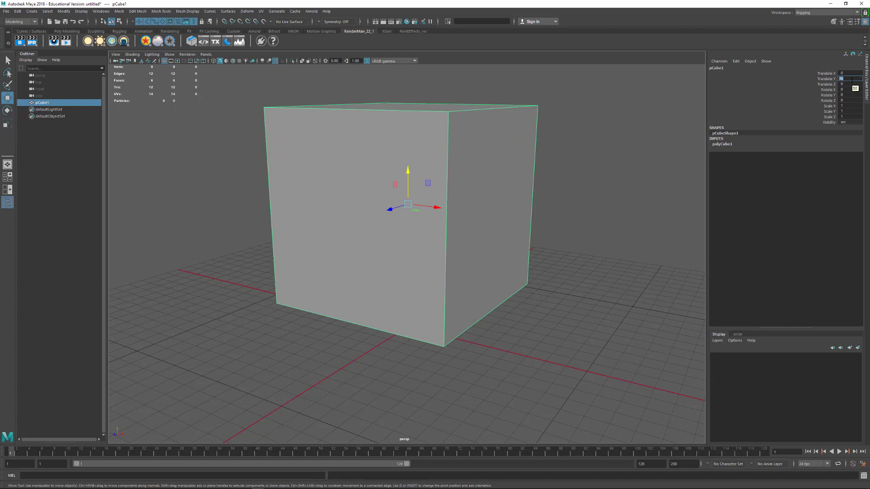
text(50)
key(Return)
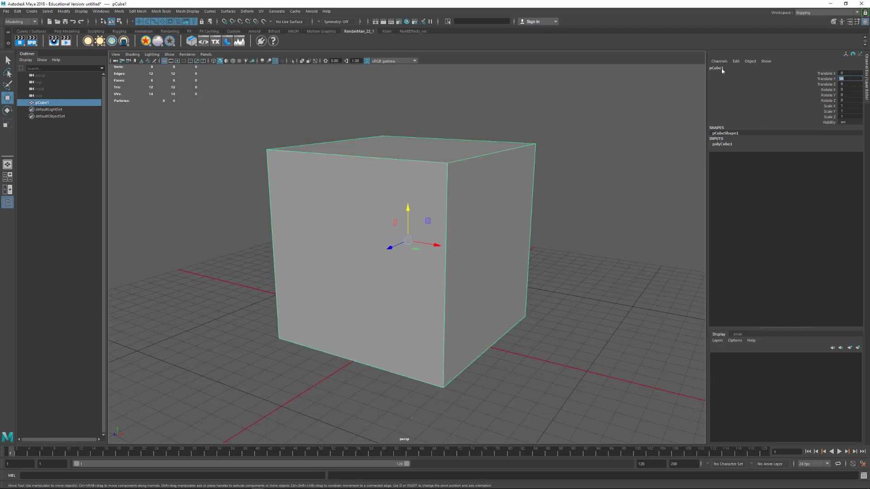
View the Modeling Toolkit, HumanIK controls, Attribute Editor and Tool Settings one after another, and return to the Channel Box
click(834, 21)
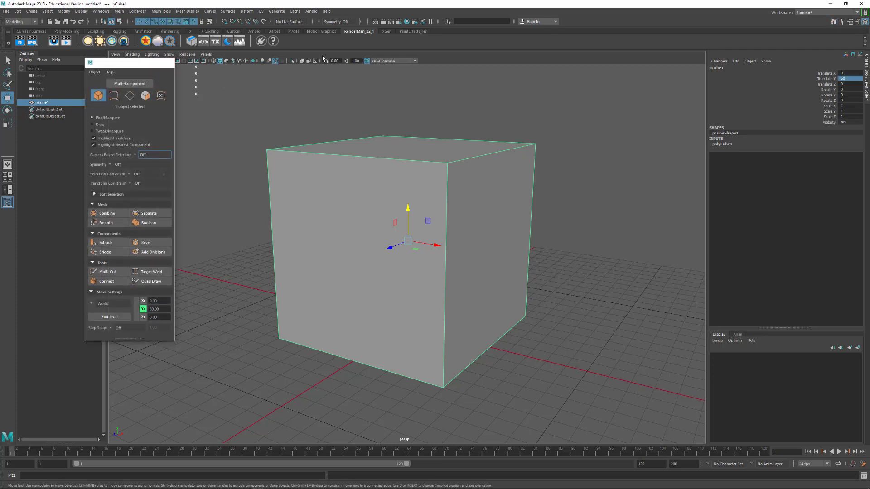
click(167, 62)
click(841, 21)
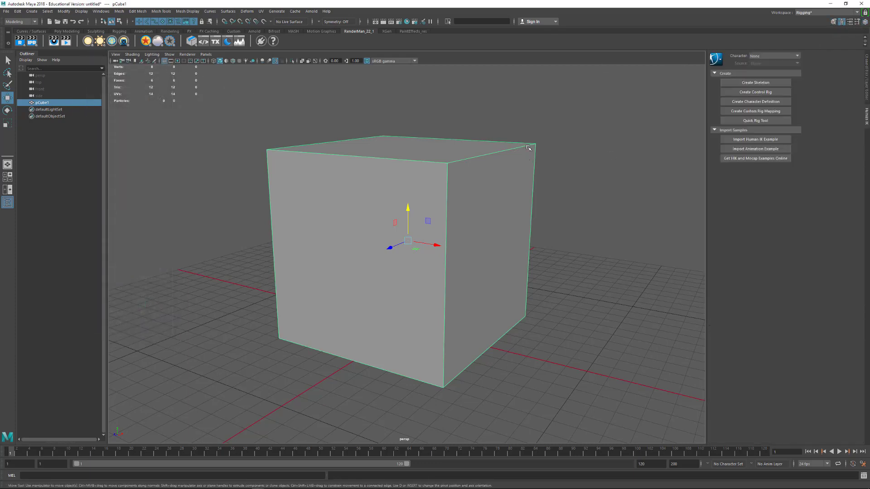
click(850, 23)
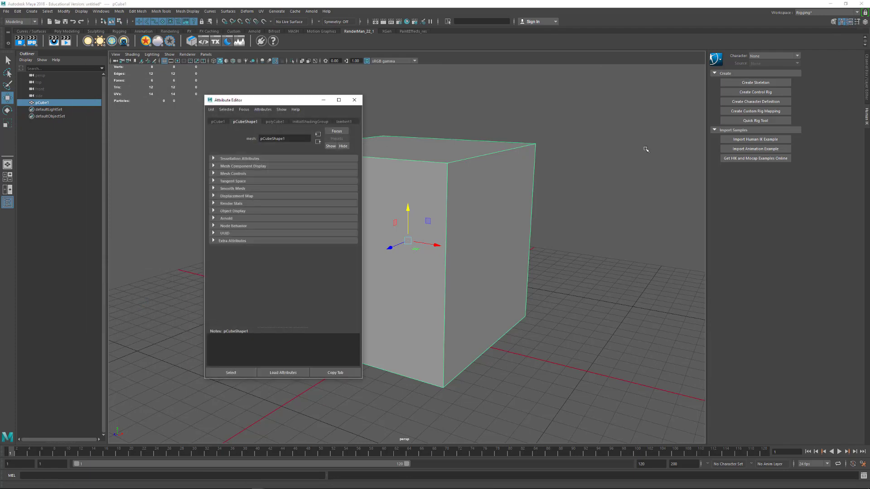
click(354, 100)
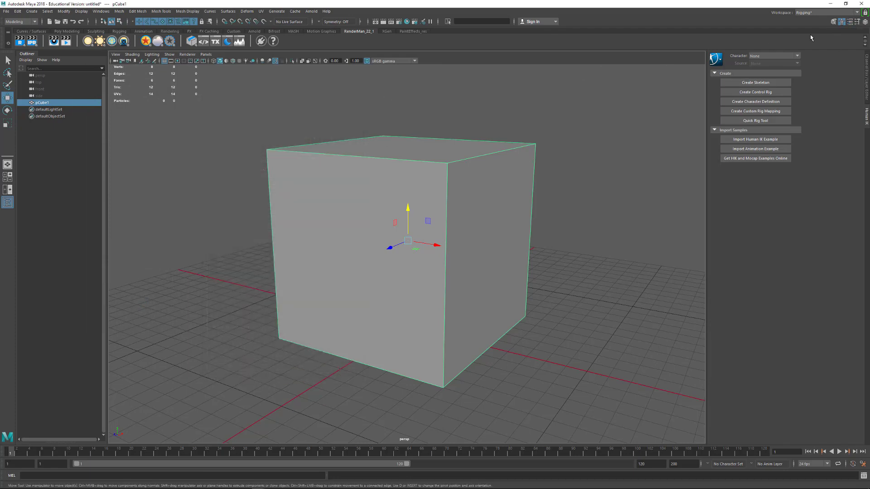
click(863, 21)
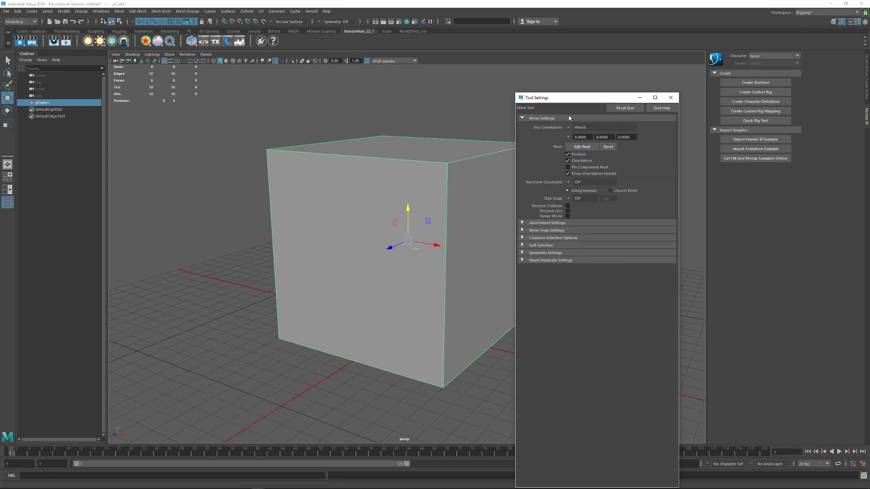
click(673, 102)
click(865, 21)
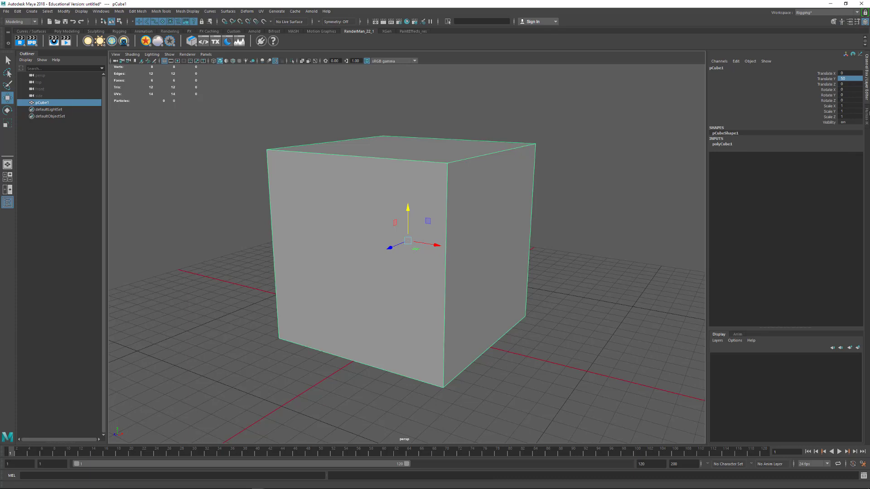
Dock the Modeling Toolkit alongside the Channel Box, check switching between them, and leave the Channel Box showing
click(833, 21)
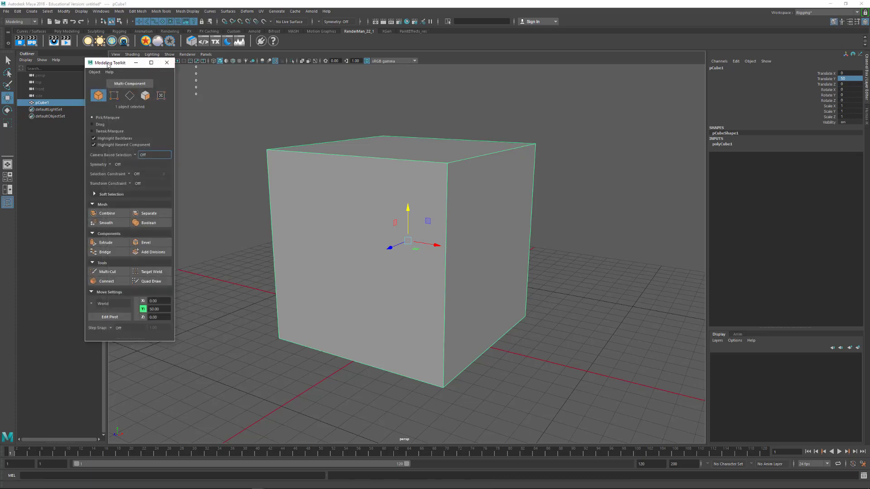
drag(108, 64, 866, 147)
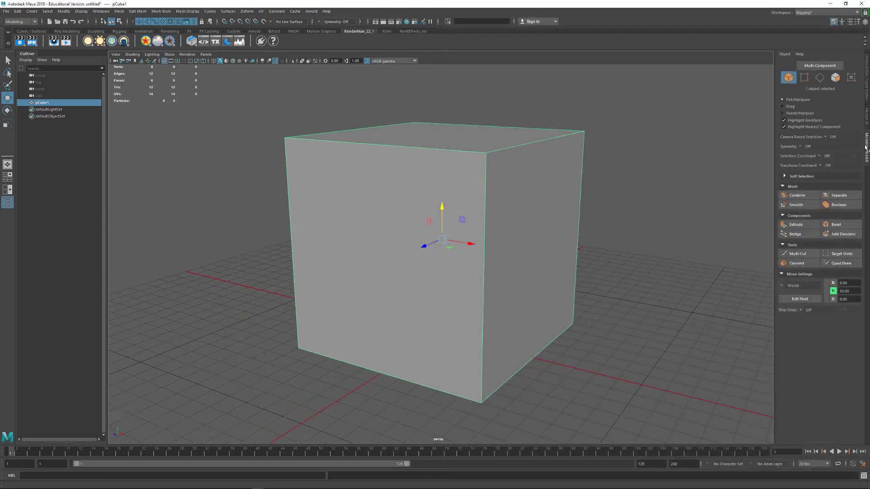
click(866, 119)
click(867, 86)
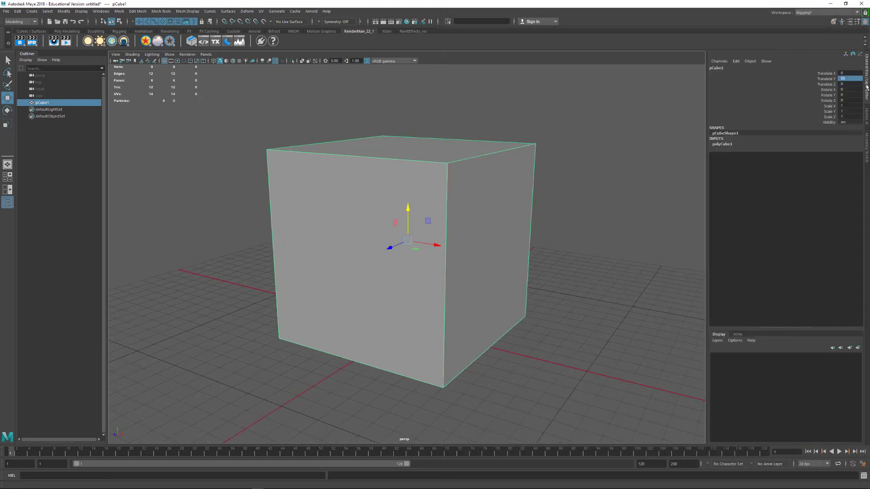
click(867, 147)
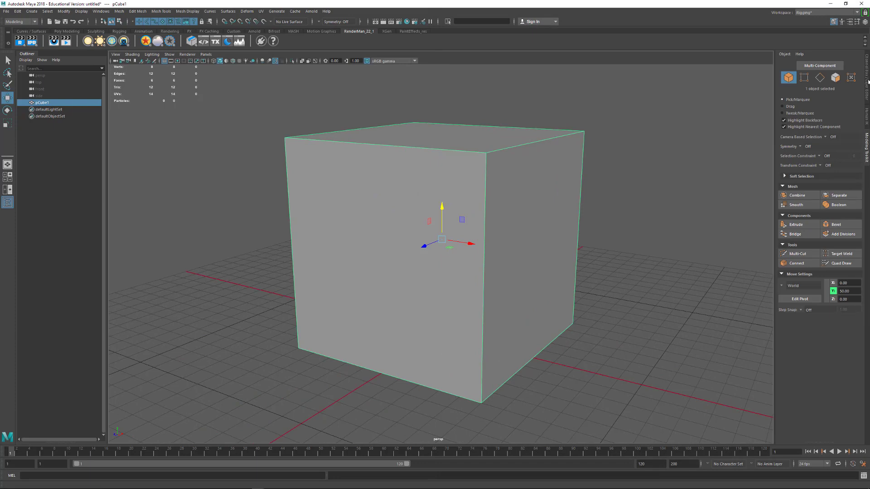
click(867, 81)
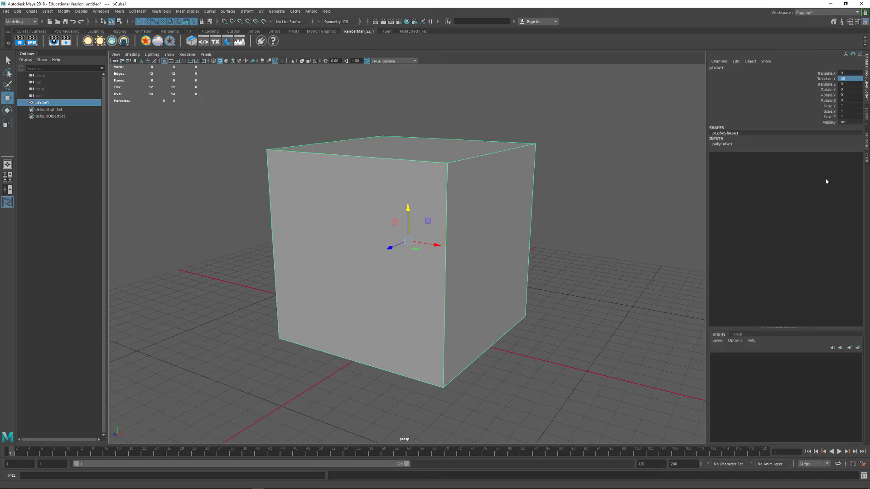
Try 50 and 20 for the cube's width, height and depth together, restore all three to 100, and deselect the cube
click(718, 145)
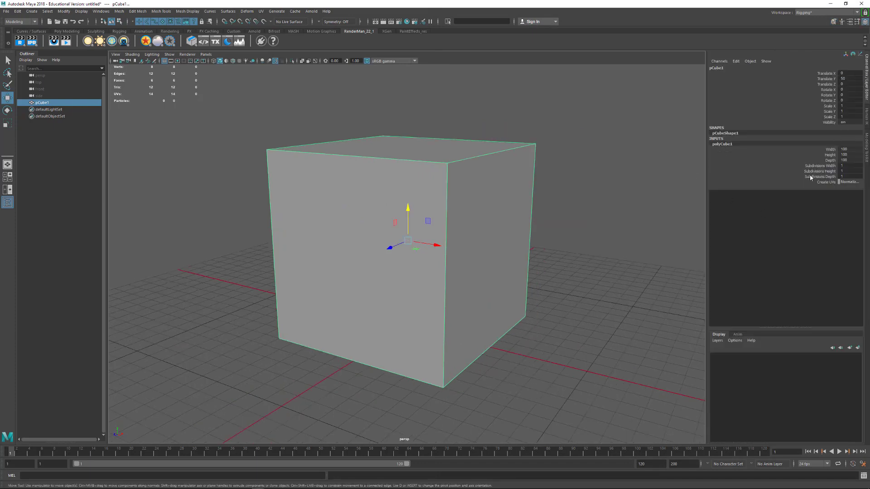
double_click(844, 149)
shift+click(850, 160)
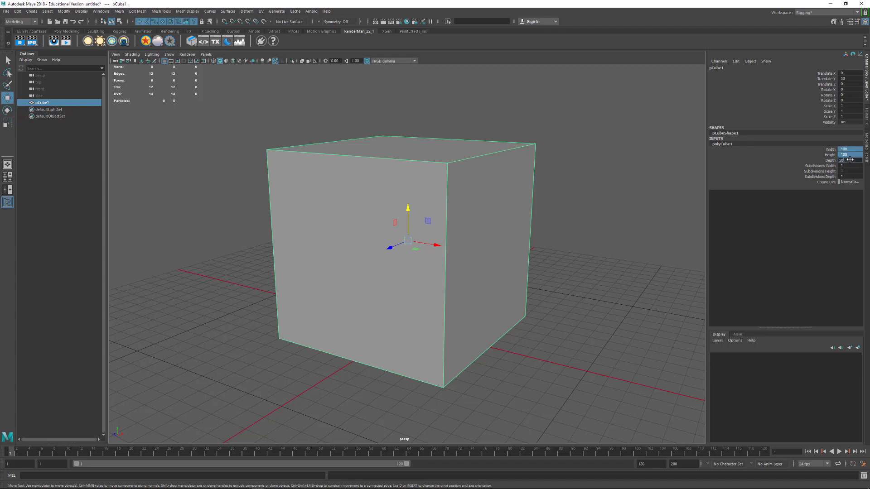
key(Return)
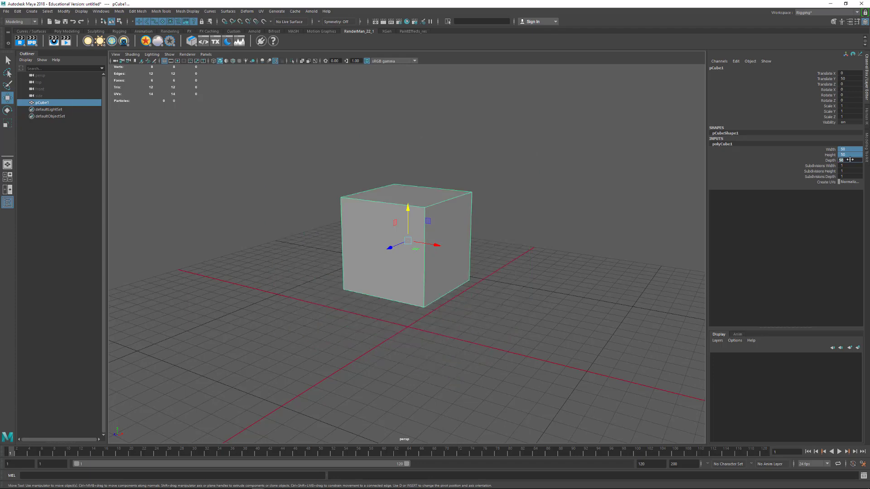
text(20)
key(Return)
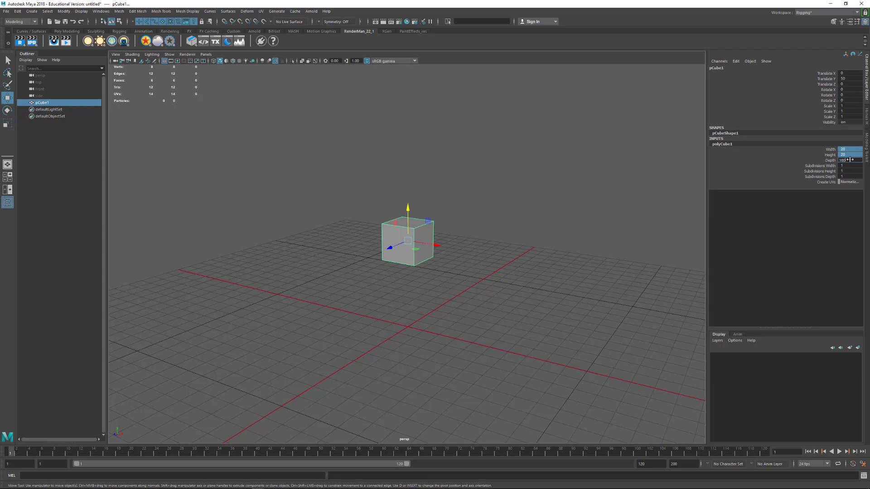
text(100)
key(Return)
click(565, 202)
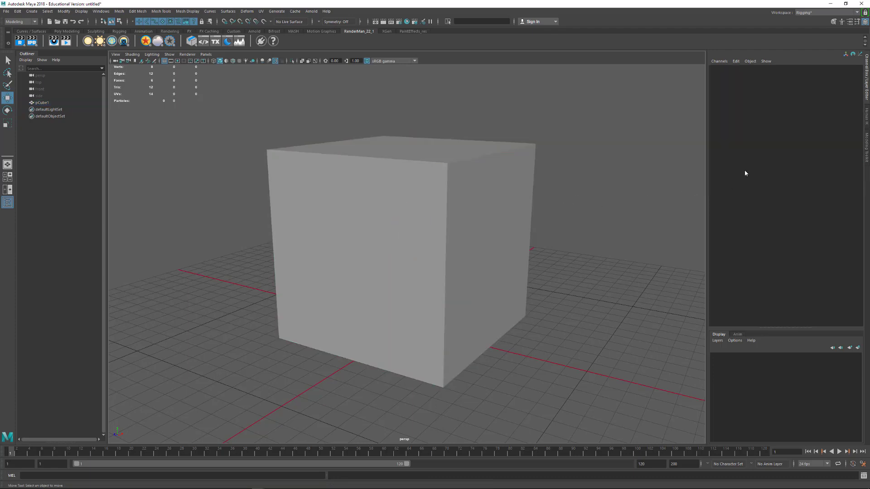
Select the cube and set its width, height and depth subdivisions to 2 each
click(488, 165)
click(722, 144)
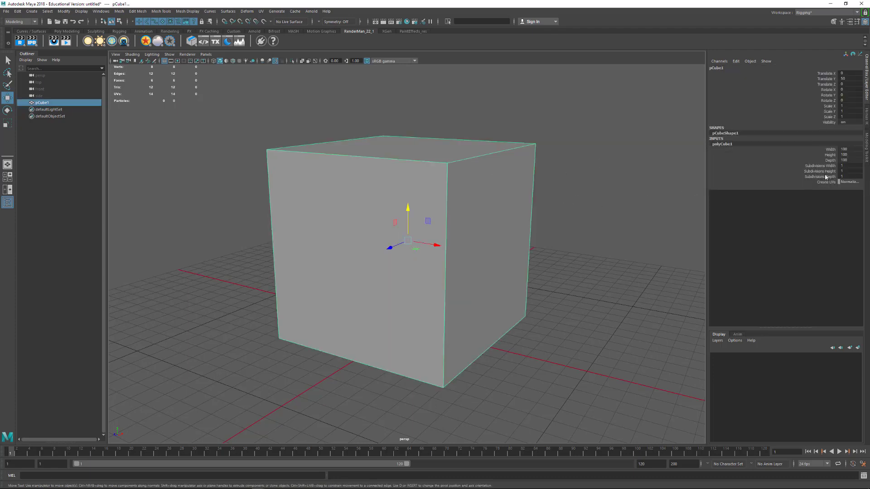
click(832, 165)
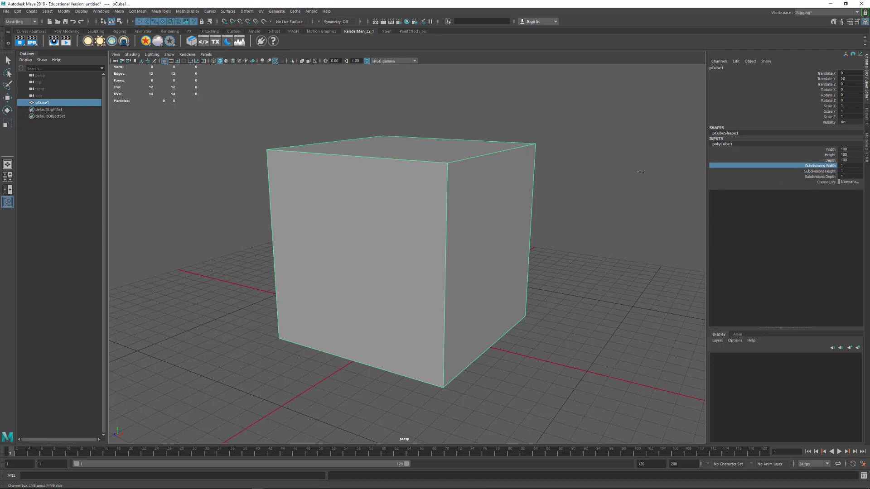
mouse_move(647, 171)
middle_down()
mouse_move(658, 173)
mouse_move(633, 174)
mouse_move(652, 165)
mouse_move(631, 163)
middle_up()
click(820, 171)
click(821, 177)
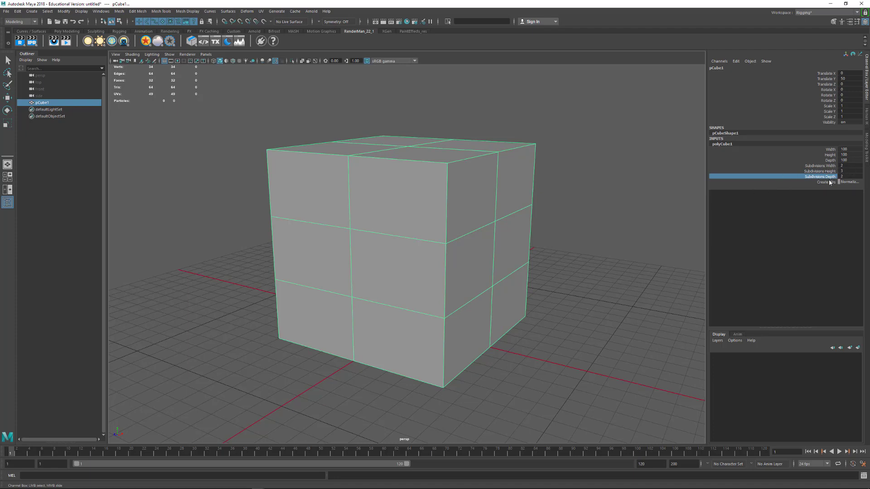
double_click(846, 171)
text(2)
key(Return)
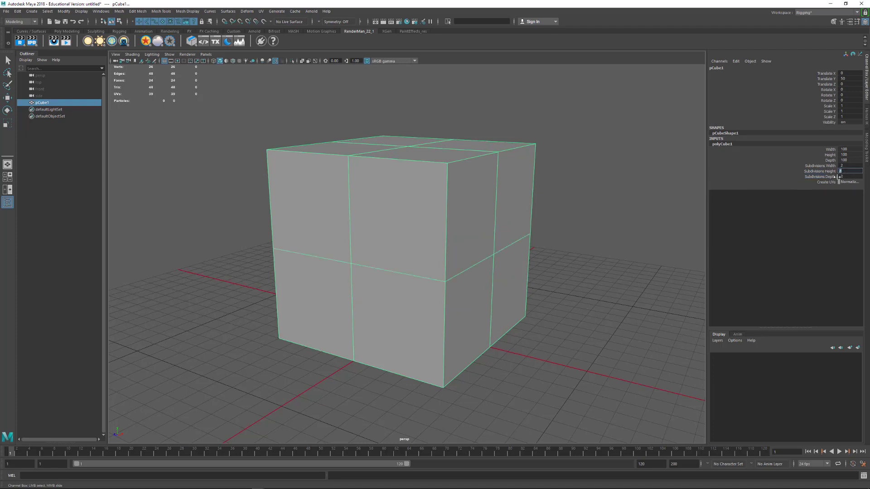
Select the two front edges along the cube's top face and move them inward and down to form a slope
alt+drag(613, 189, 590, 210)
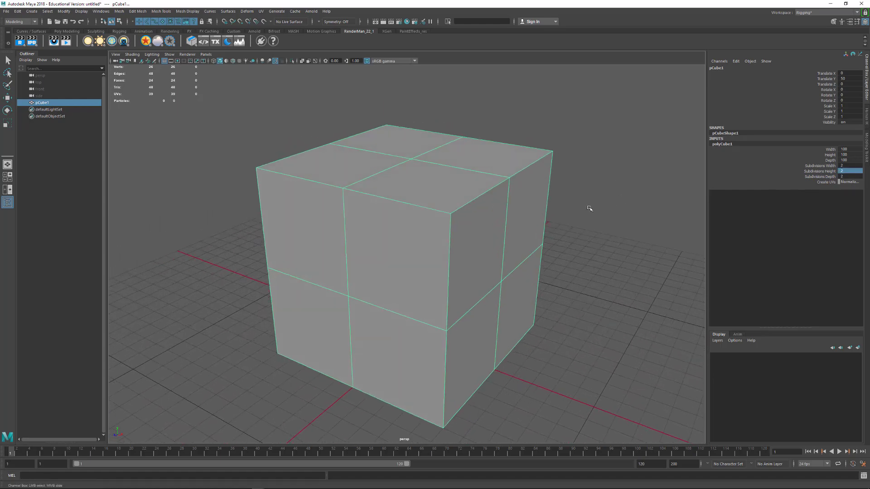
right_click(428, 234)
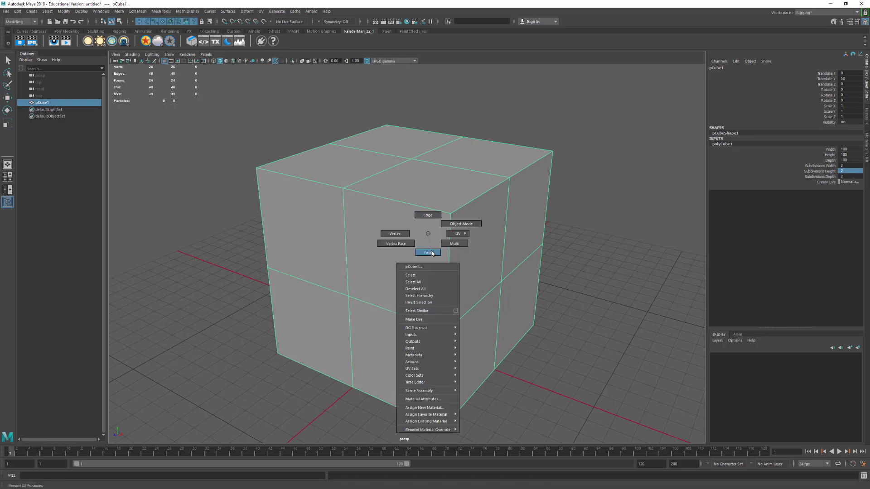
click(427, 215)
key(w)
click(433, 211)
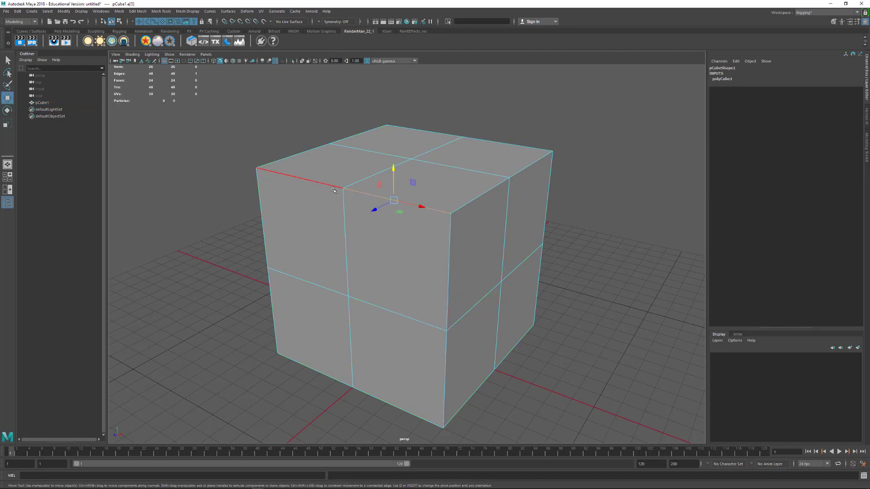
shift+click(328, 183)
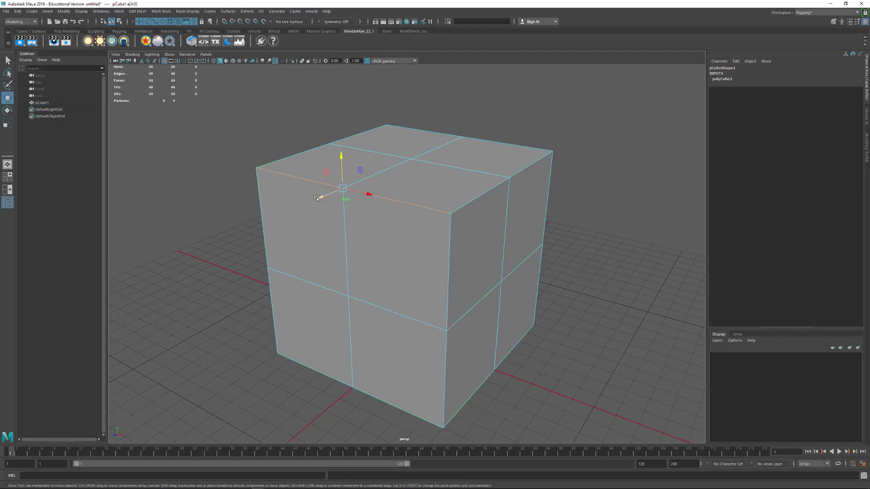
drag(317, 198, 344, 194)
drag(362, 150, 362, 171)
In vertex selection, lower the top vertices and the upper two vertex rows together to flatten the sloped shape
alt+drag(479, 191, 504, 184)
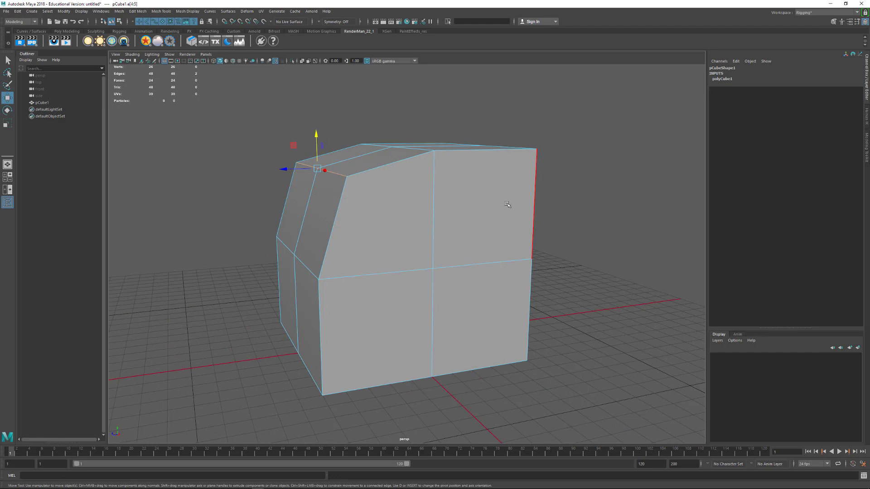
key(F9)
alt+drag(447, 198, 382, 177)
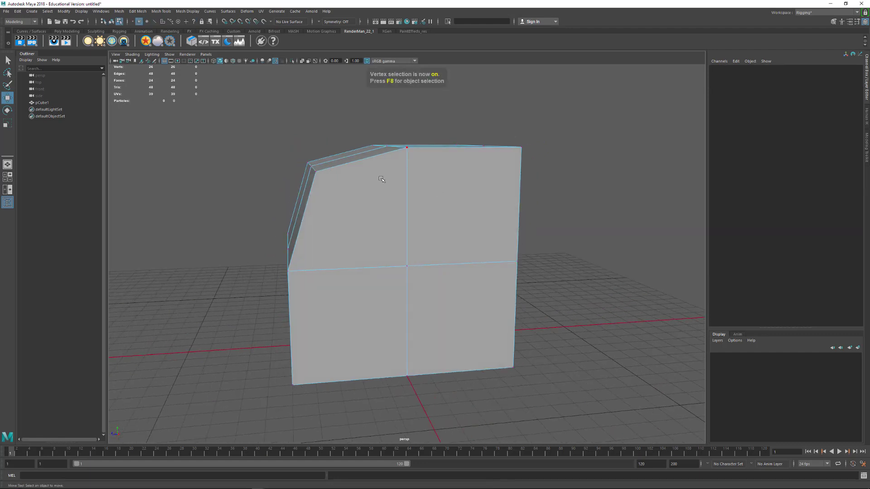
right_click(319, 171)
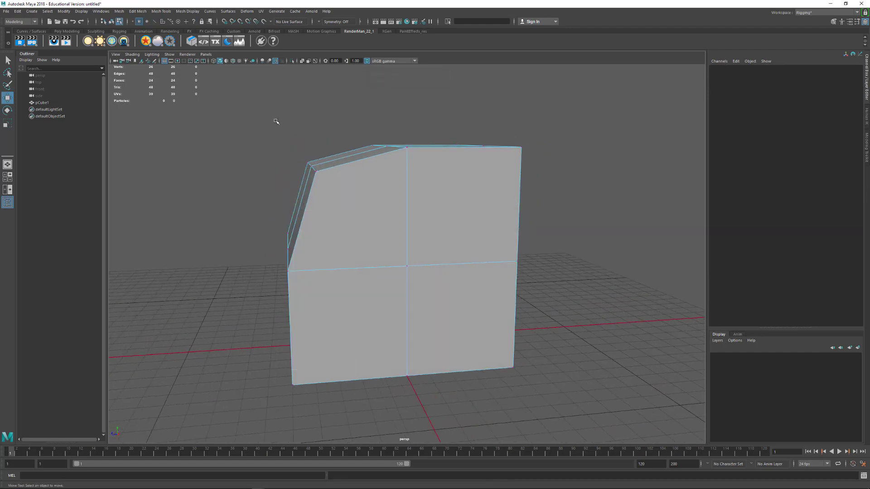
drag(257, 107, 589, 200)
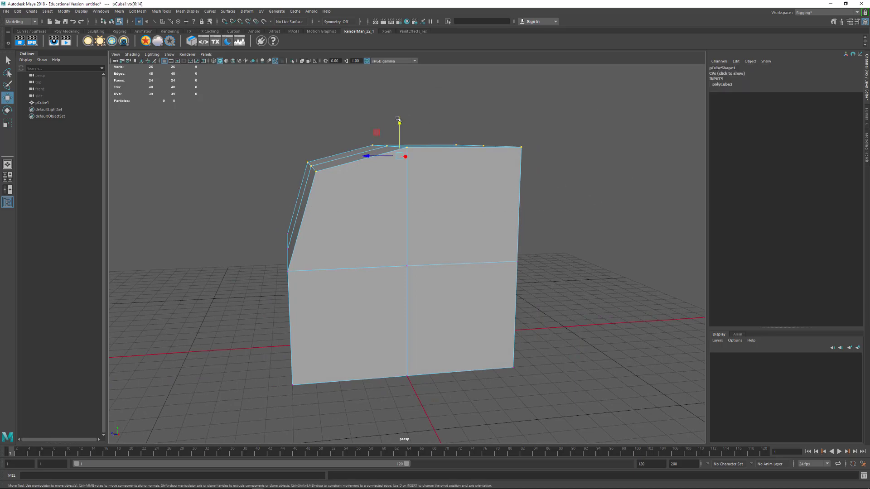
drag(397, 119, 641, 268)
alt+drag(641, 268, 509, 235)
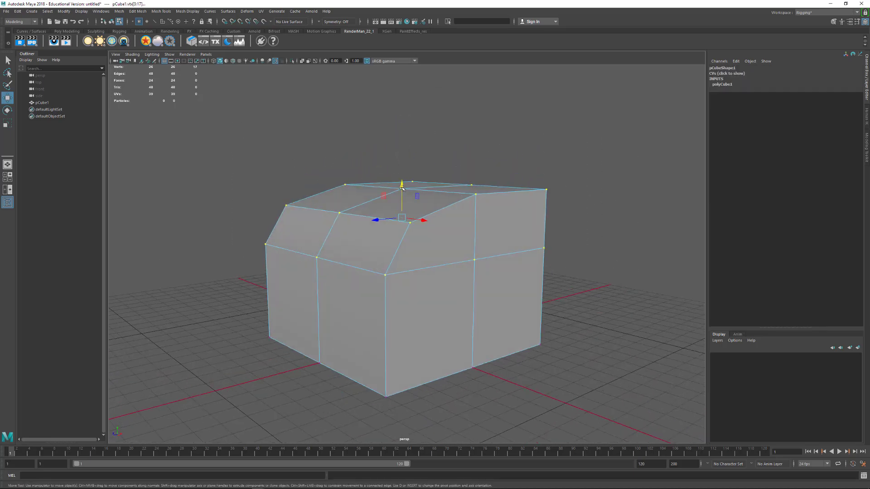
drag(401, 187, 402, 229)
click(555, 210)
Select all vertices of the shape and scale them narrower along the X axis
alt+drag(555, 210, 450, 230)
drag(255, 159, 579, 430)
key(r)
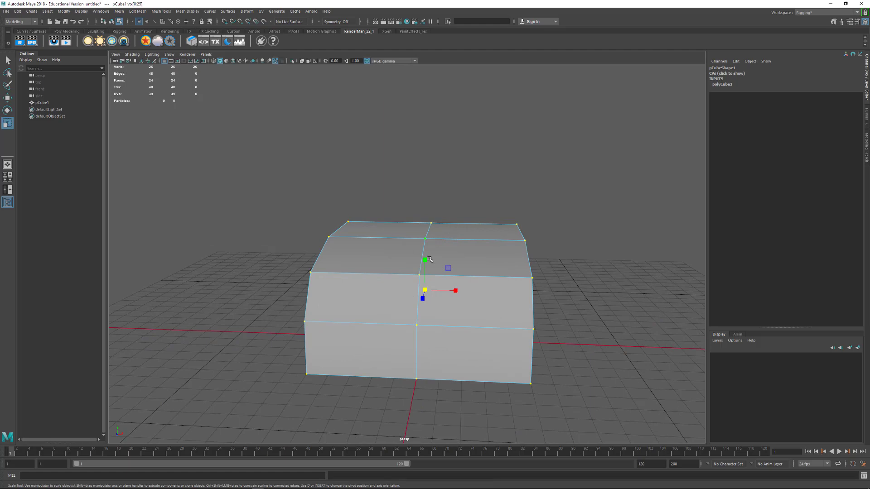
drag(454, 290, 526, 310)
click(539, 284)
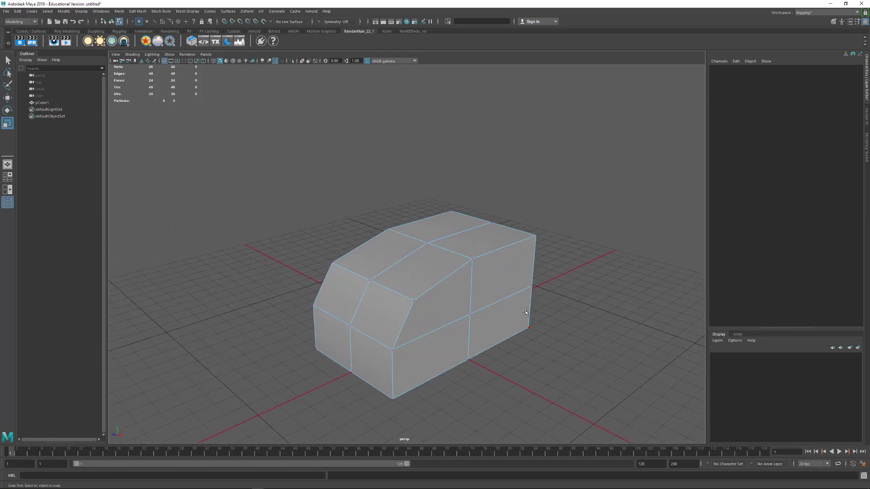
Return to object selection and delete the reshaped cube from the scene
key(F8)
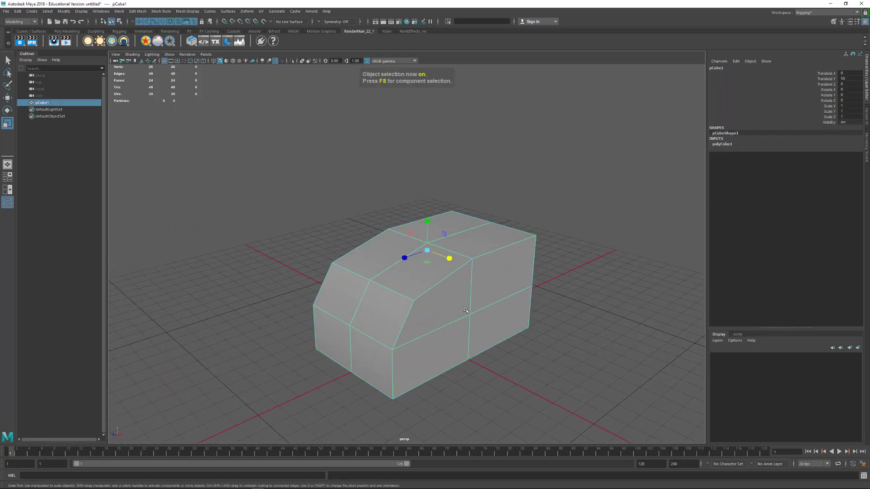
right_click(491, 281)
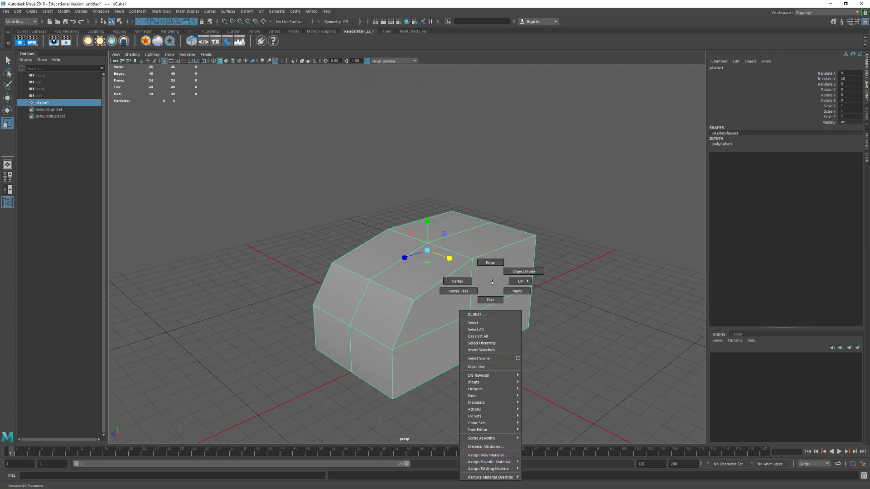
click(521, 272)
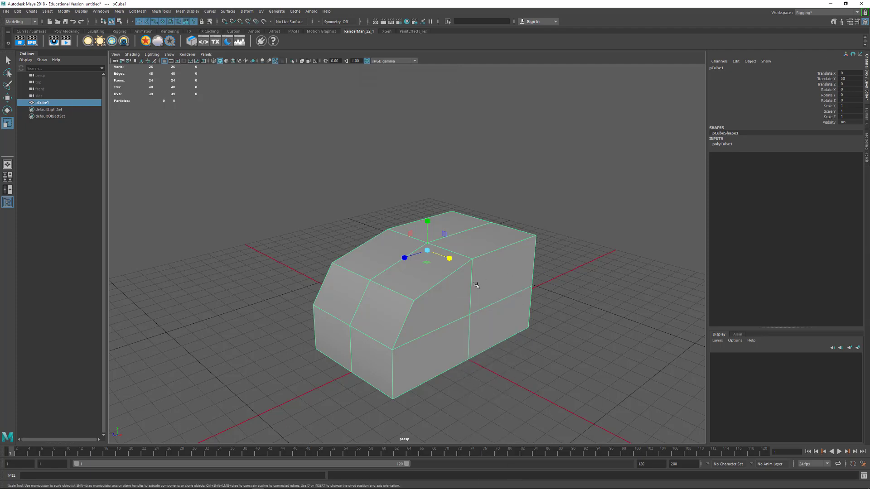
key(Delete)
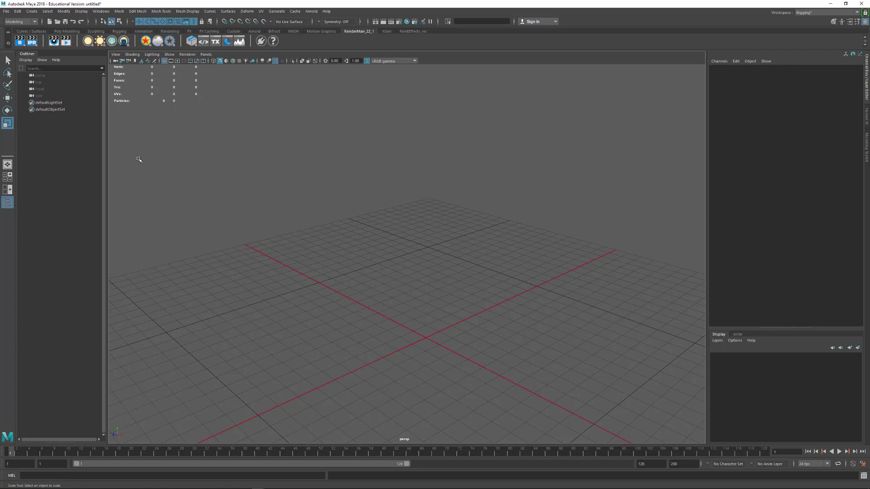
Detach the Create menu as a floating window over the viewport and create a NURBS cone at the origin
click(64, 12)
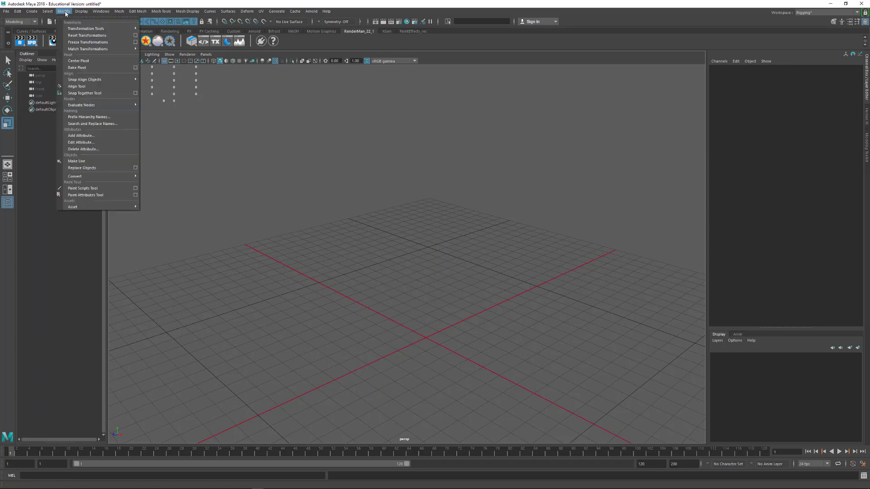
mouse_move(35, 12)
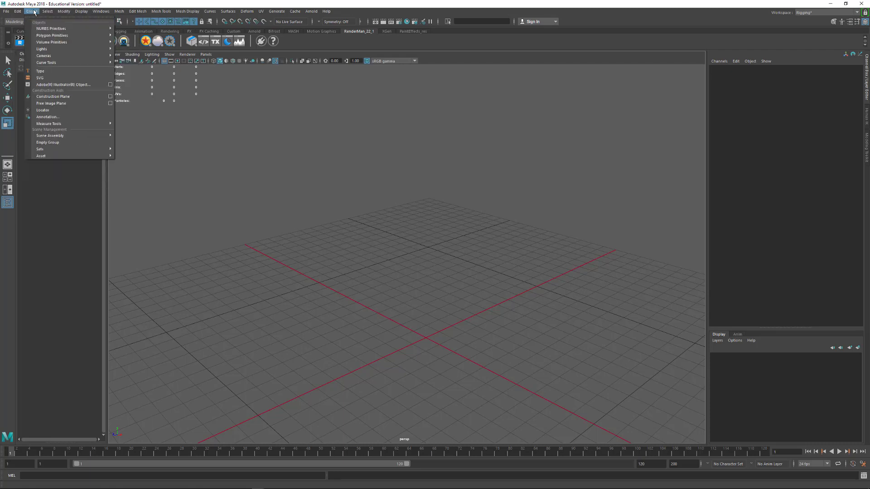
mouse_move(44, 38)
click(50, 19)
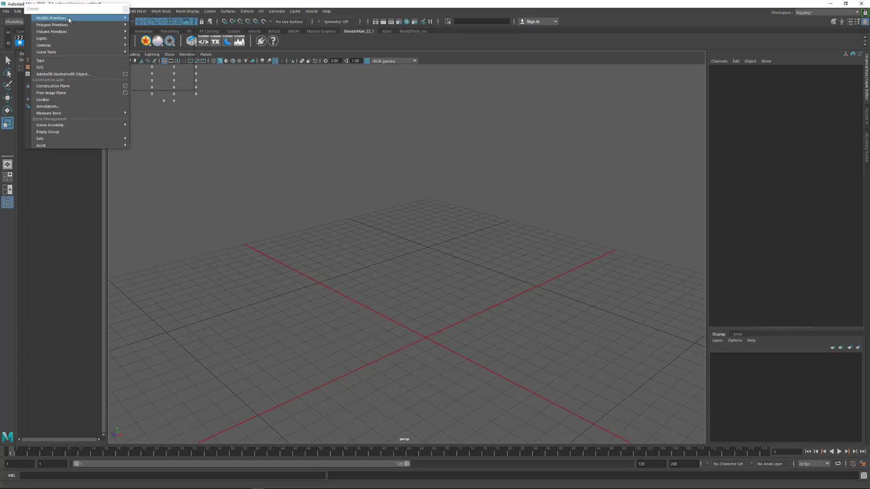
mouse_move(49, 17)
click(142, 44)
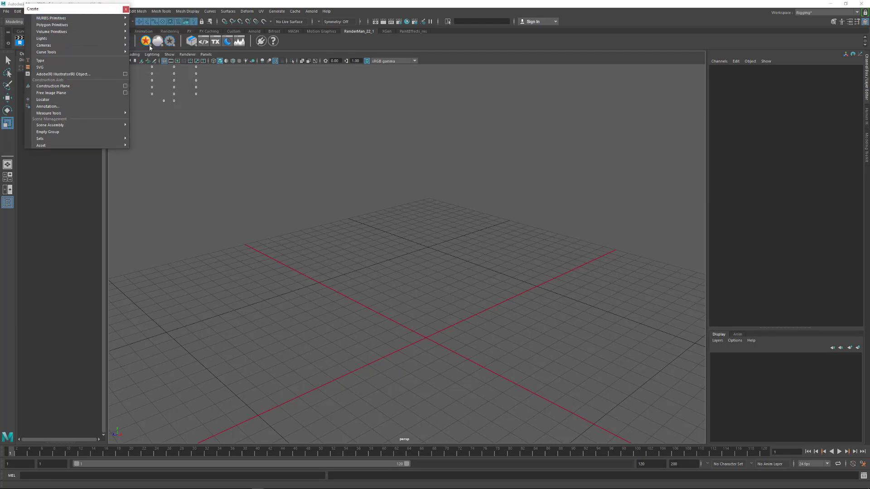
drag(70, 8, 224, 163)
click(241, 154)
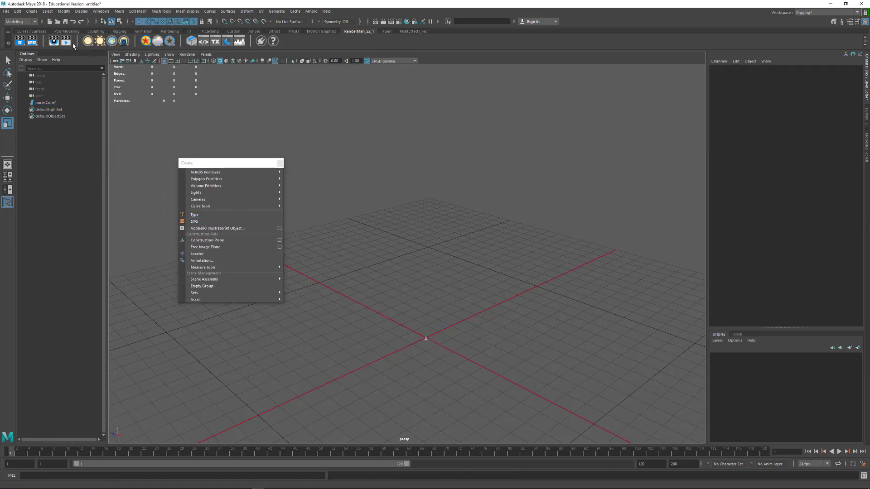
Detach the Polygon Primitives list from the floating Create menu as its own window
click(64, 12)
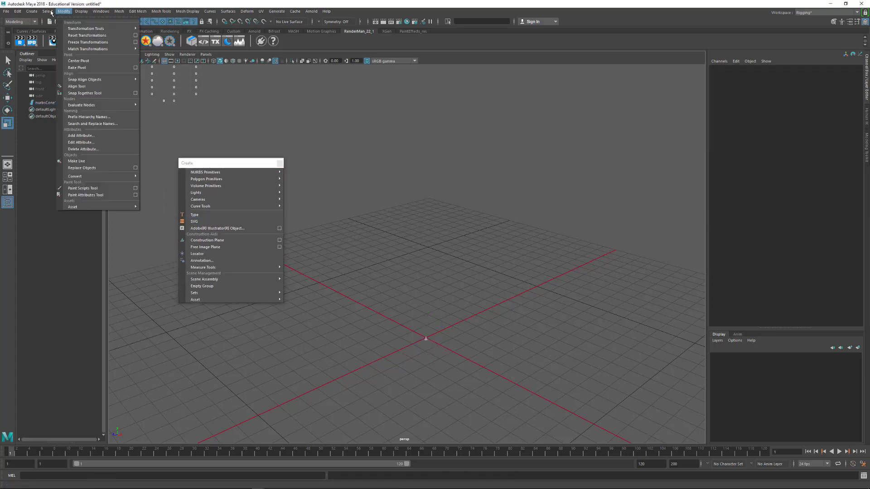
mouse_move(34, 14)
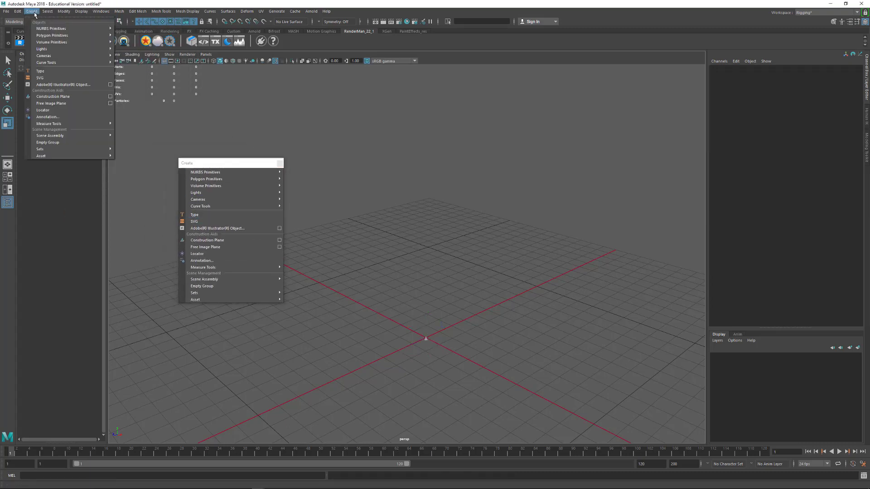
click(220, 166)
mouse_move(210, 182)
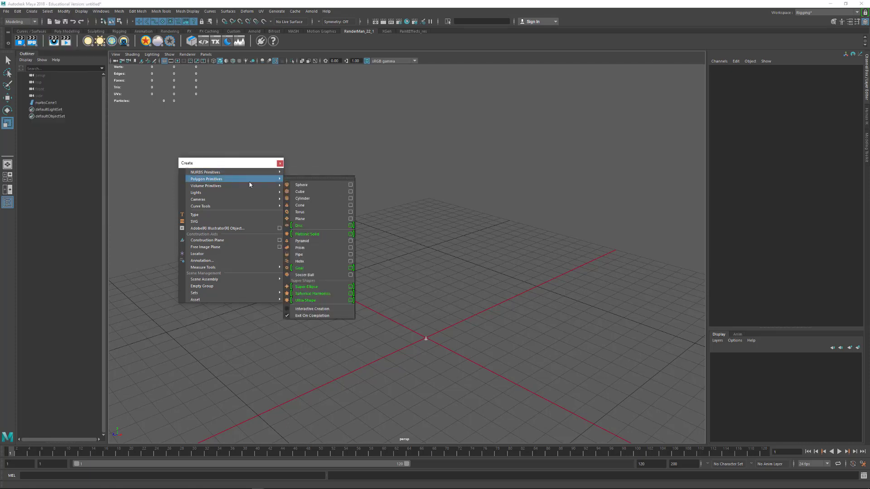
click(297, 179)
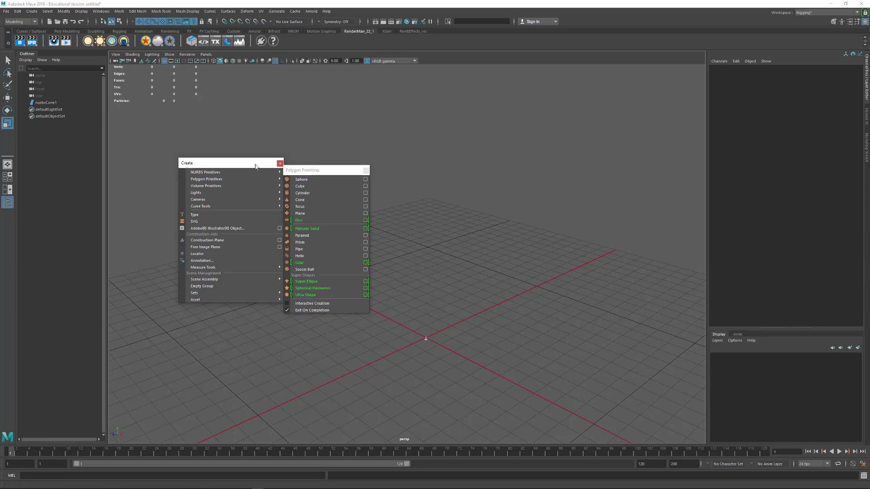
Close the floating Create menu and place the Polygon Primitives window in the viewport beside the Outliner
drag(255, 167, 226, 165)
click(250, 162)
drag(312, 170, 283, 167)
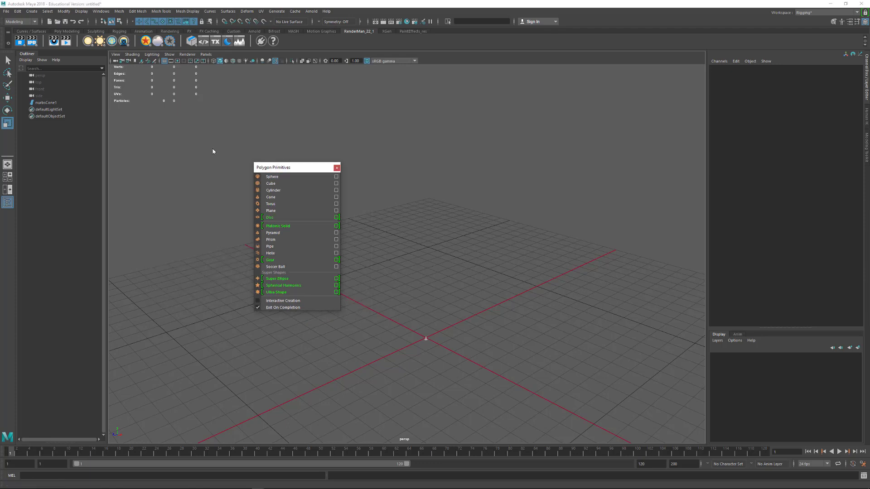
drag(213, 151, 145, 127)
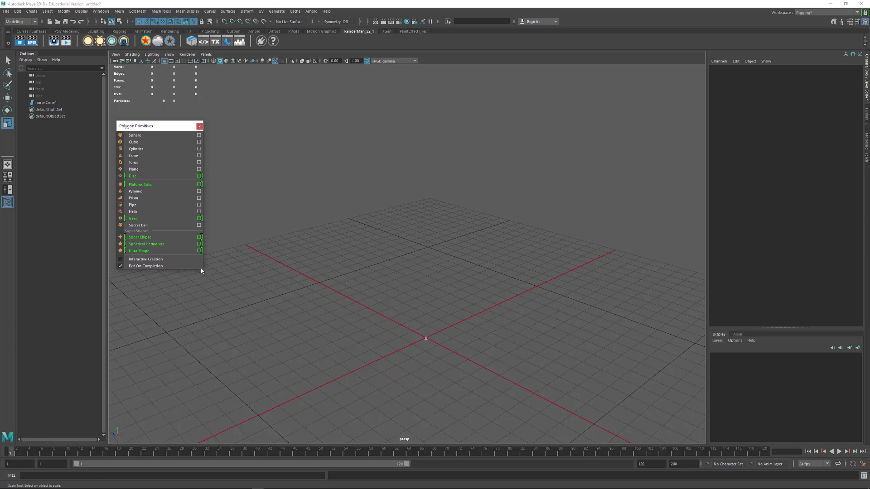
drag(159, 128, 156, 134)
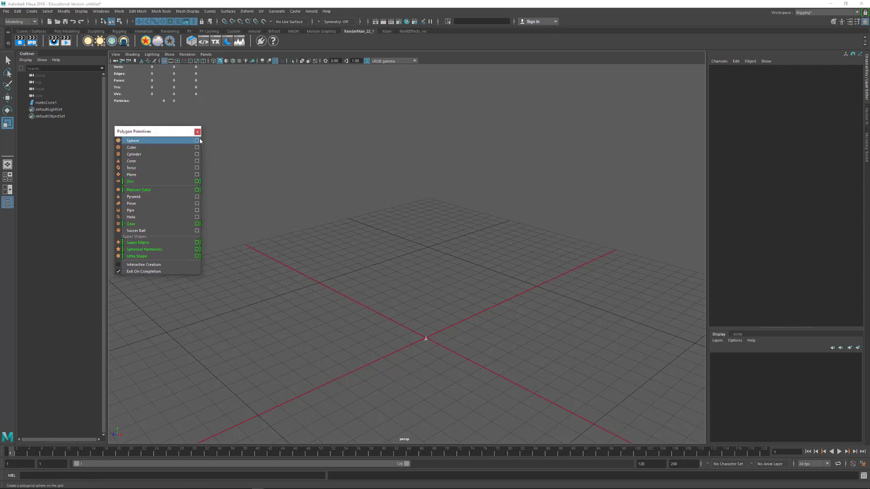
Delete the NURBS cone and create a polygon sphere with radius 1 and 8 axis and height divisions
click(426, 339)
key(Delete)
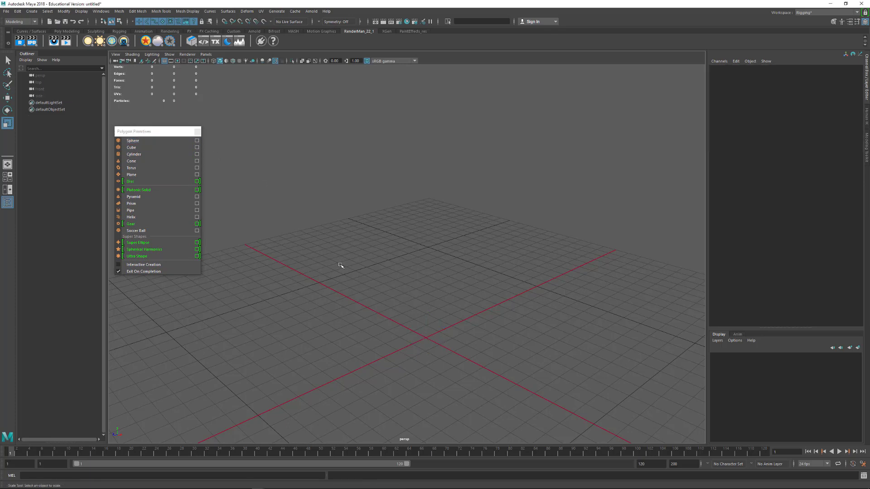
click(197, 140)
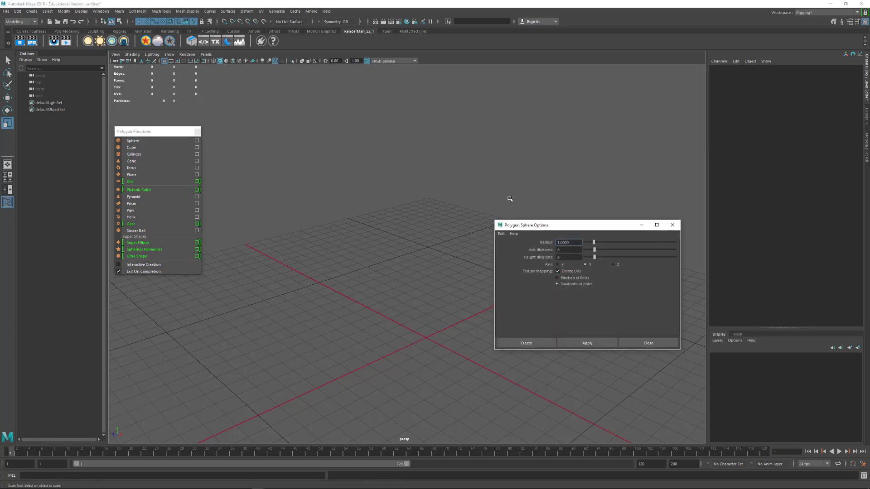
click(589, 343)
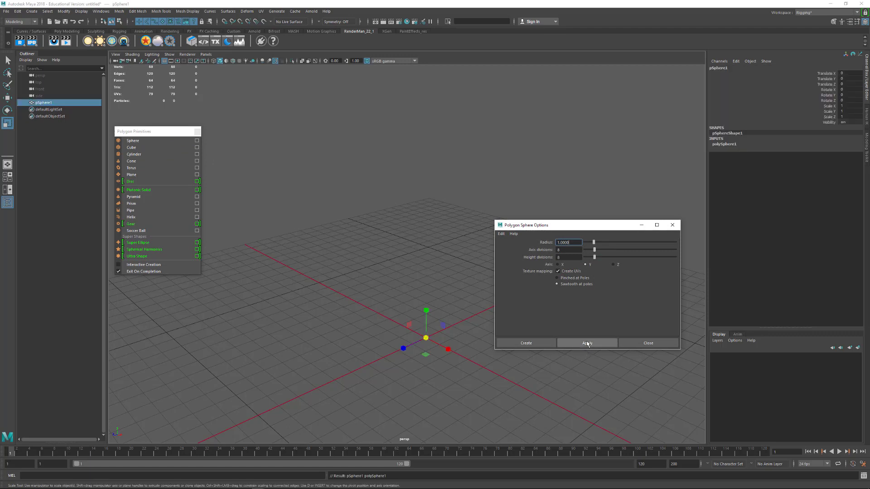
click(672, 225)
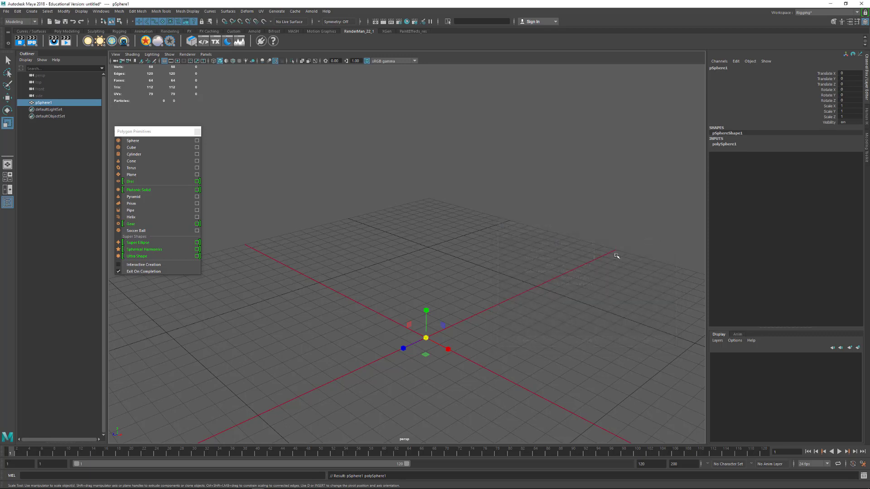
Set the polygon sphere's radius to 100 in its construction inputs
click(724, 144)
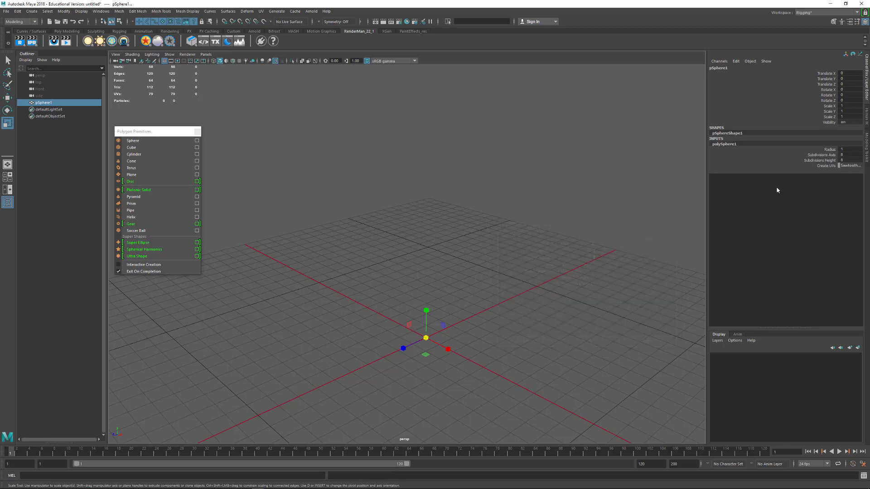
click(834, 150)
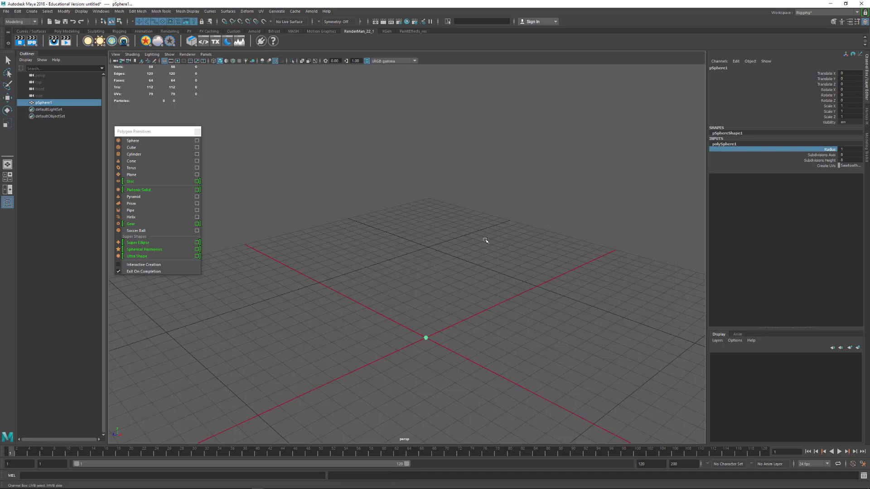
middle_drag(484, 240, 705, 269)
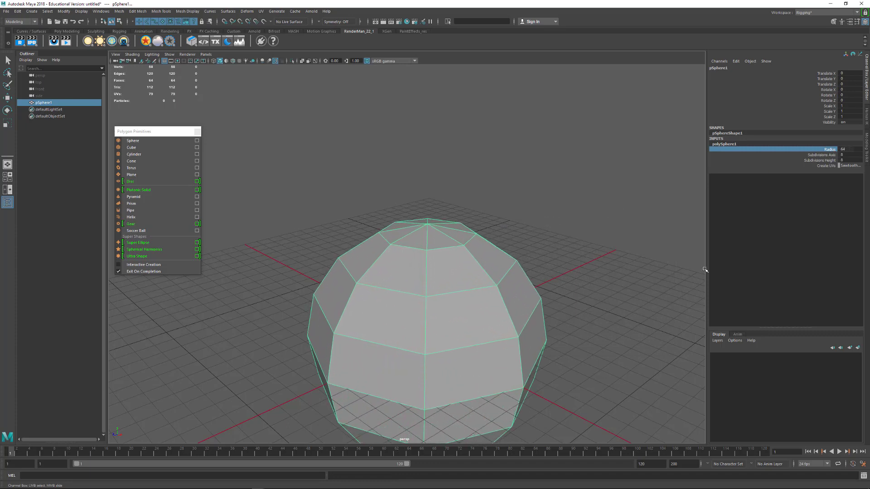
click(846, 150)
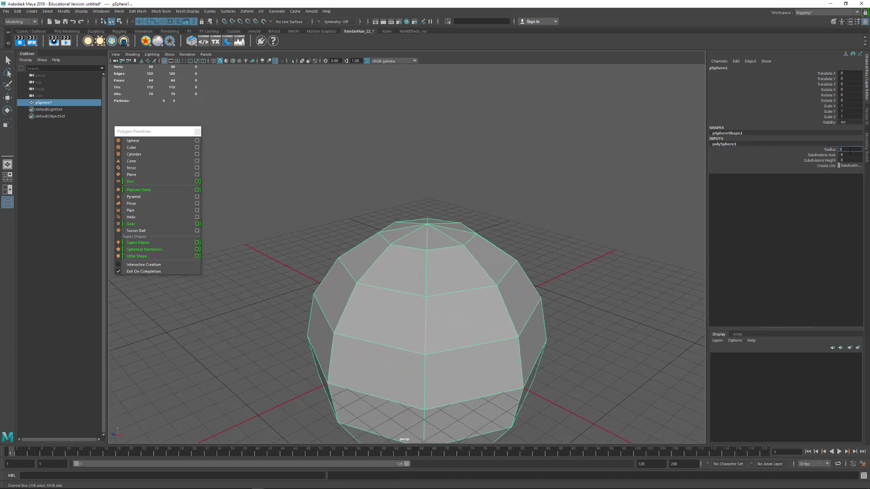
text(100)
key(Return)
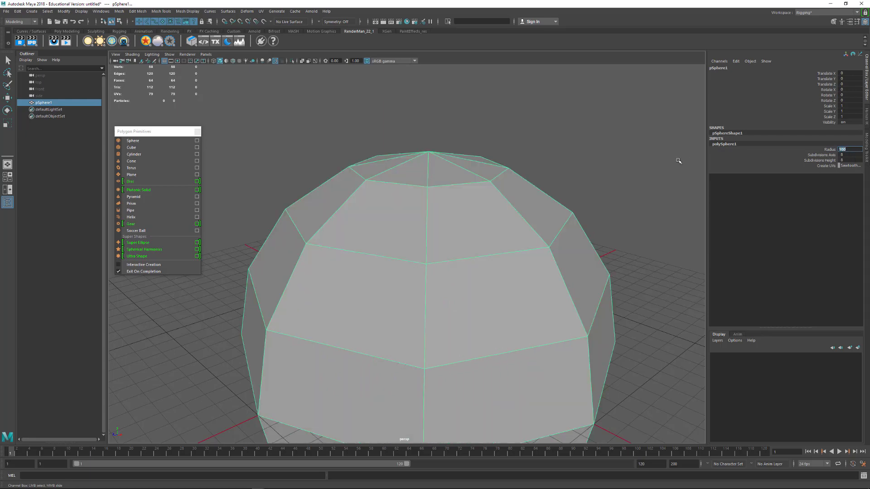
Set the sphere's axis subdivisions and height subdivisions to 16 each
alt+right_drag(597, 230, 520, 199)
alt+middle_drag(520, 199, 599, 155)
click(824, 155)
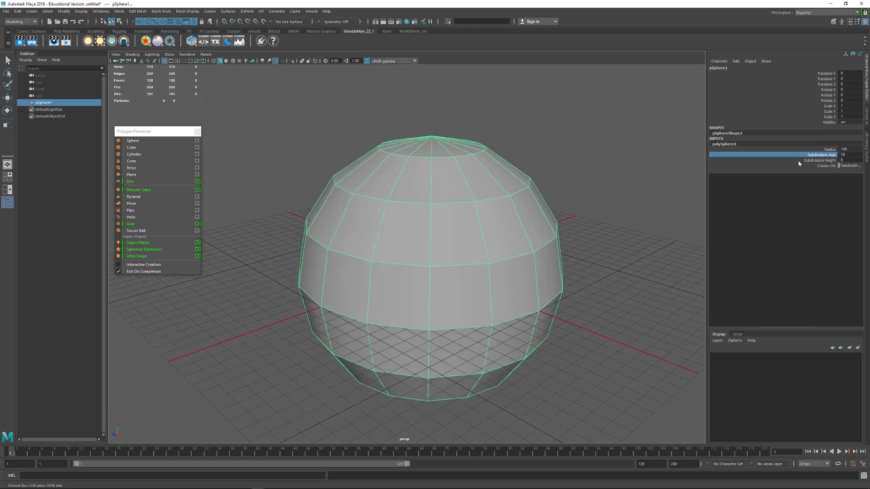
click(818, 160)
middle_drag(569, 164, 814, 178)
click(845, 154)
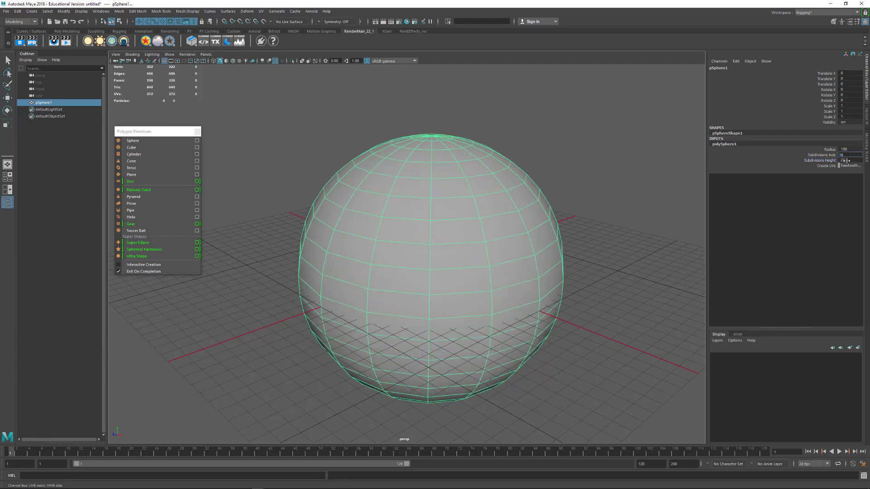
click(845, 161)
text(16)
key(Return)
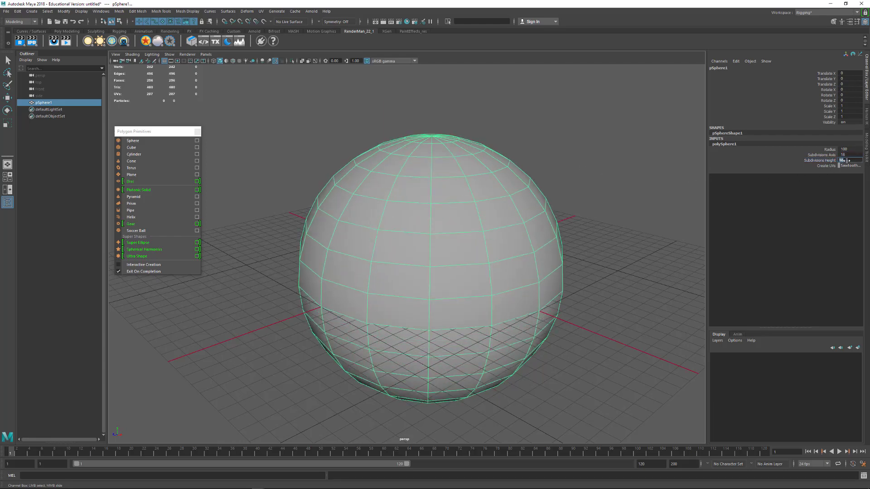
alt+drag(639, 222, 584, 218)
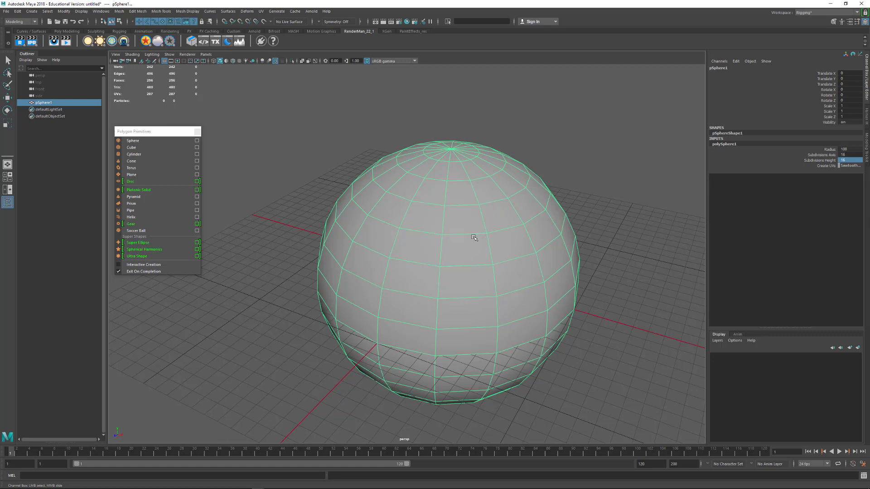
Delete the polygon sphere from the scene
click(314, 126)
click(451, 220)
key(r)
key(Delete)
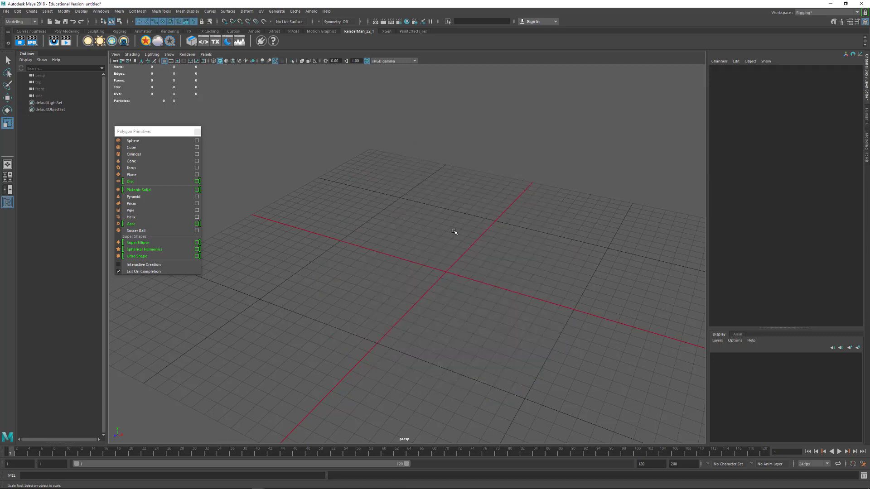
Reset the polygon cylinder options and create a cylinder with radius 1, height 2 and 20 axis divisions
click(197, 155)
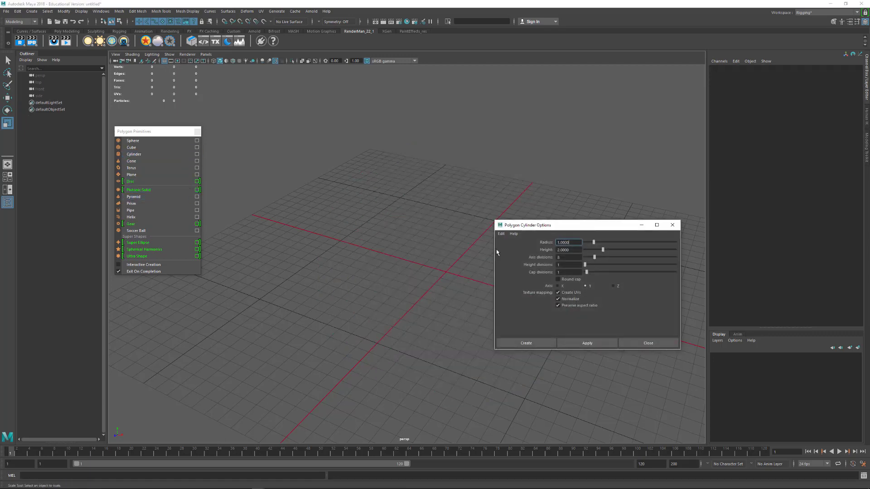
click(501, 234)
click(520, 248)
click(501, 234)
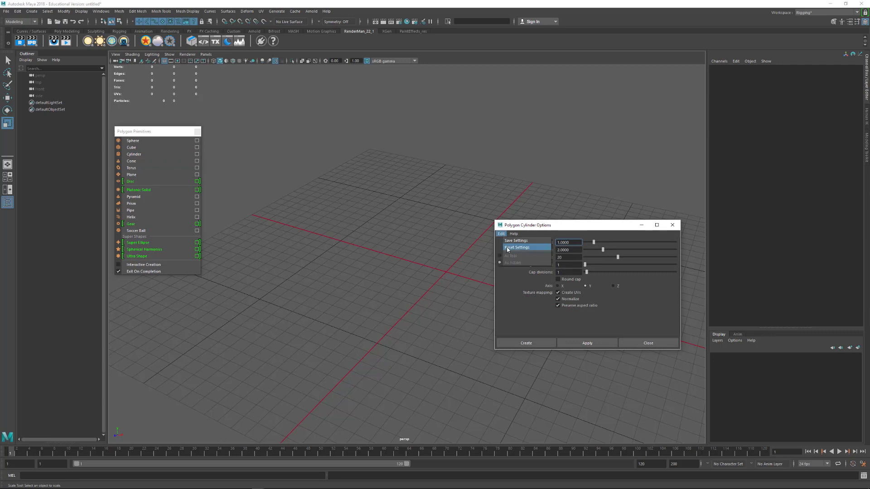
click(507, 249)
click(600, 345)
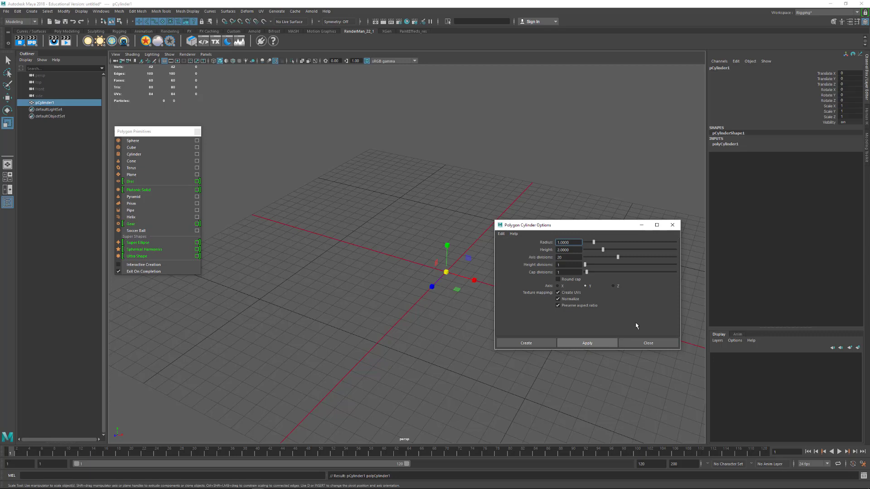
click(675, 226)
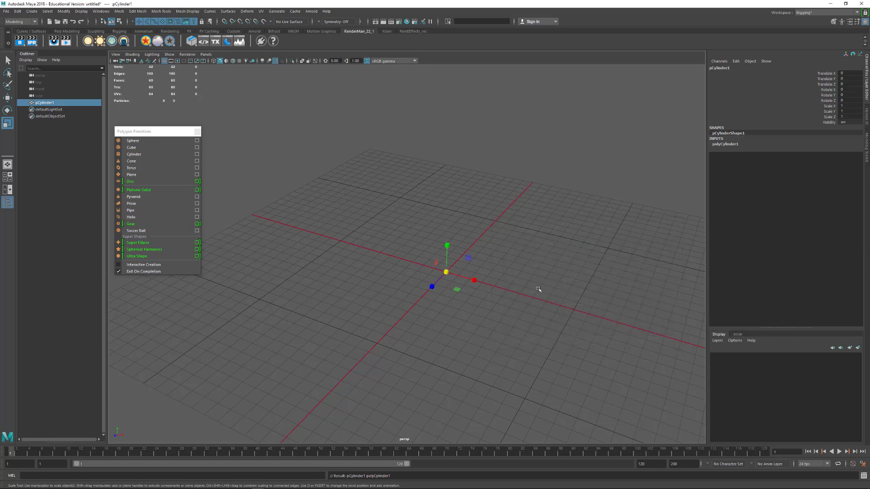
Set the cylinder's radius to 50 in its construction inputs
click(729, 145)
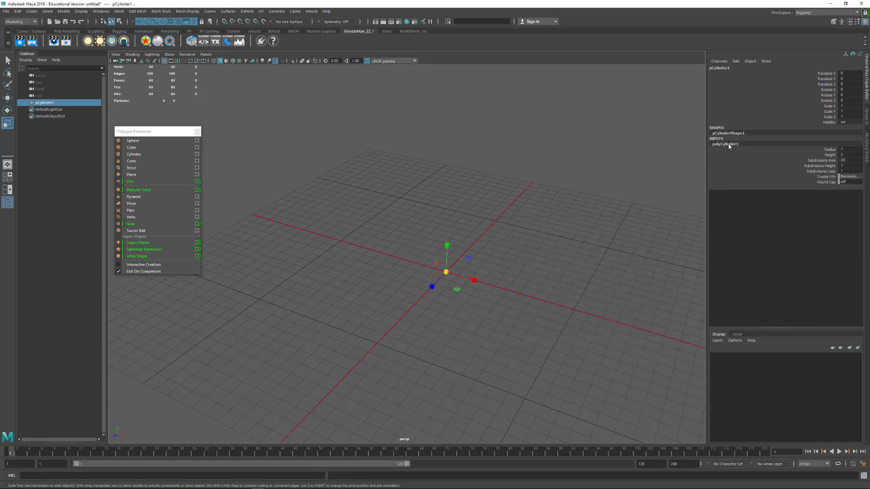
click(831, 150)
middle_drag(480, 200, 673, 234)
click(856, 149)
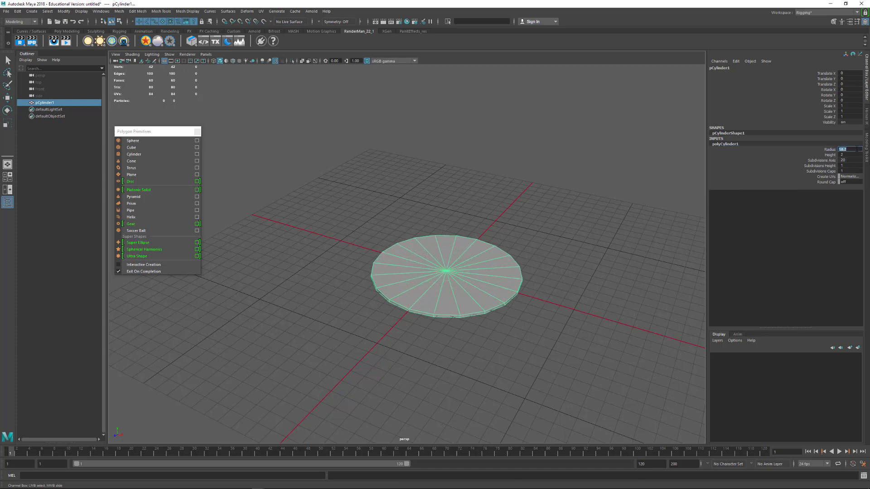
text(50)
key(Return)
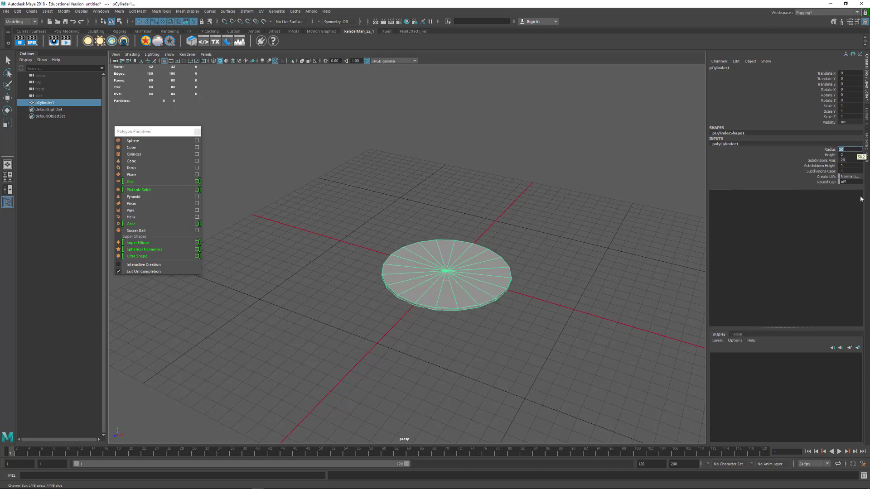
Set the cylinder's height to 50
click(830, 154)
middle_drag(561, 273, 693, 279)
double_click(849, 154)
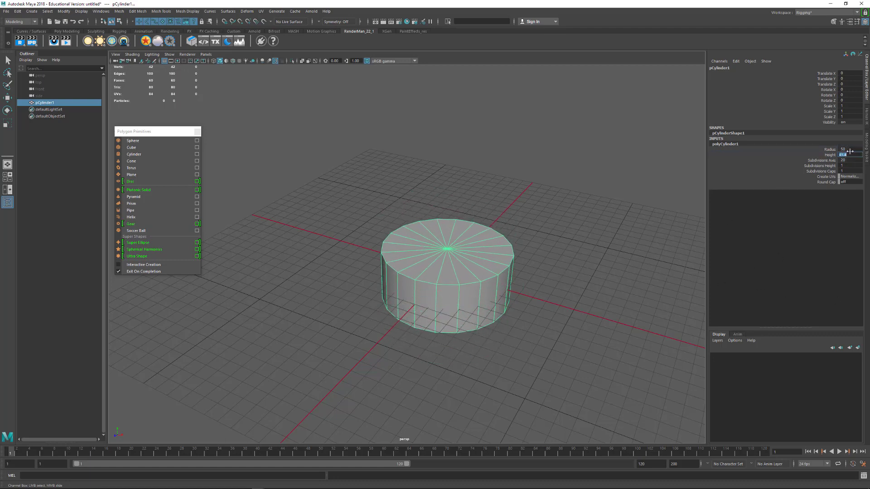
text(50)
key(Return)
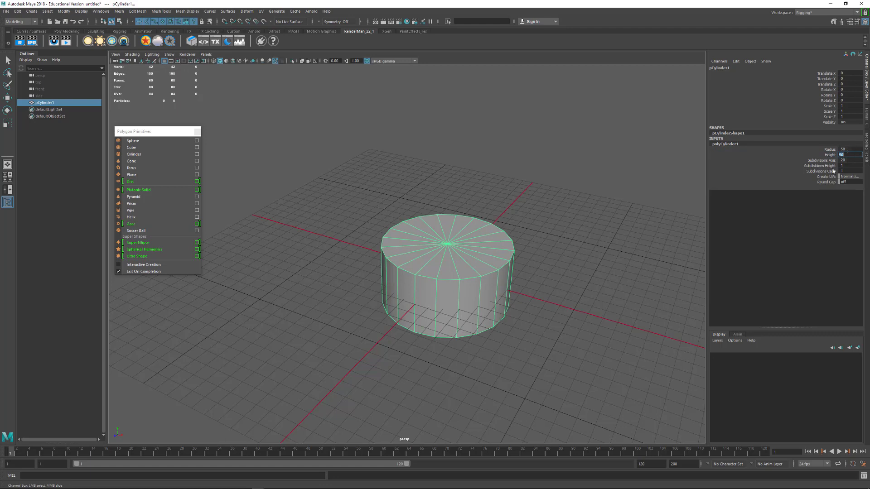
Set the cylinder's axis subdivisions to 8
click(815, 162)
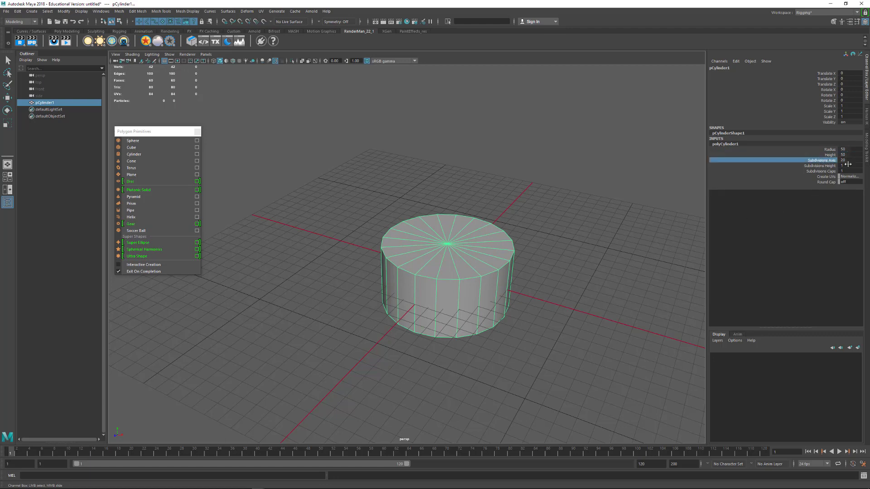
double_click(847, 161)
text(8)
key(Return)
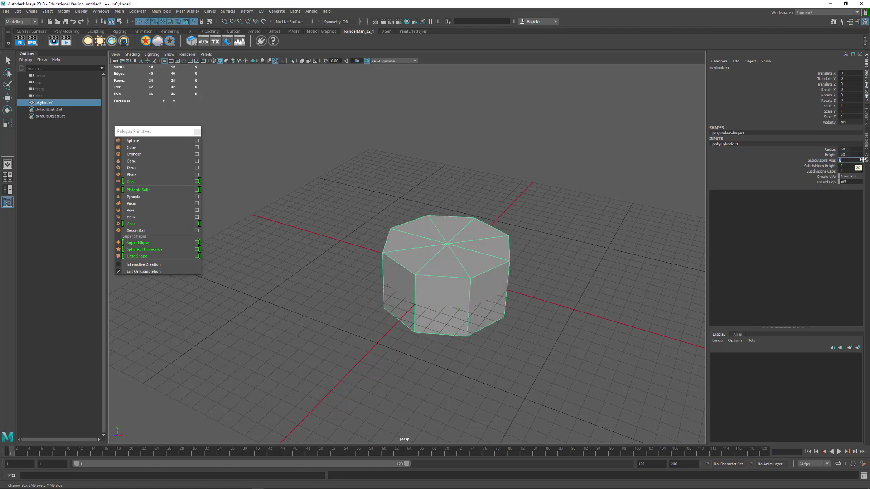
Delete every other radial edge on the cylinder's top cap in edge selection mode, leaving four quads
alt+drag(597, 290, 499, 310)
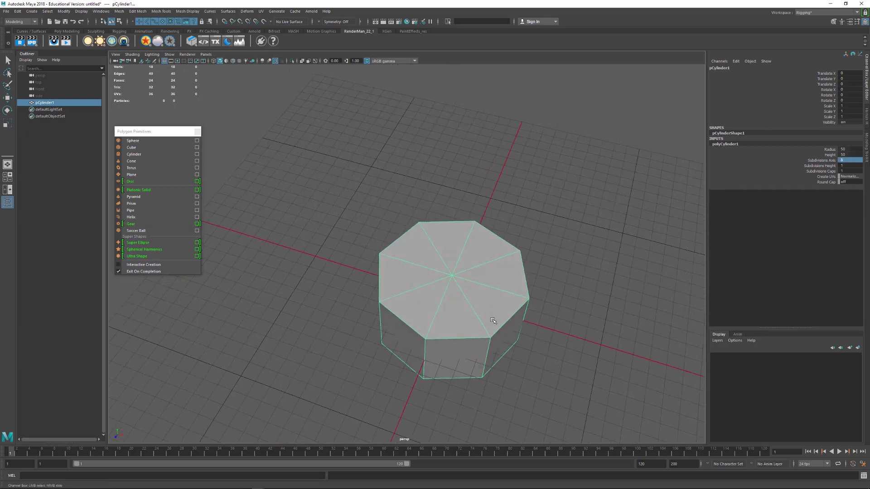
key(F10)
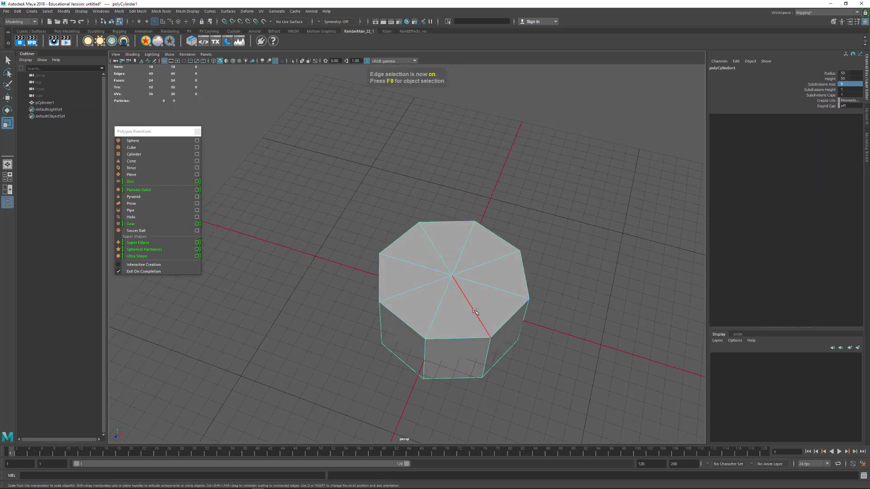
right_drag(474, 311, 474, 270)
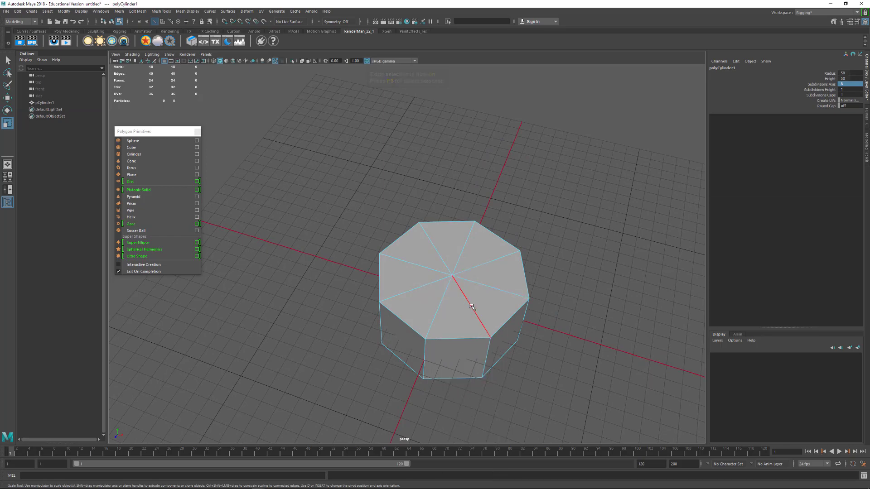
click(472, 306)
key(Delete)
click(491, 263)
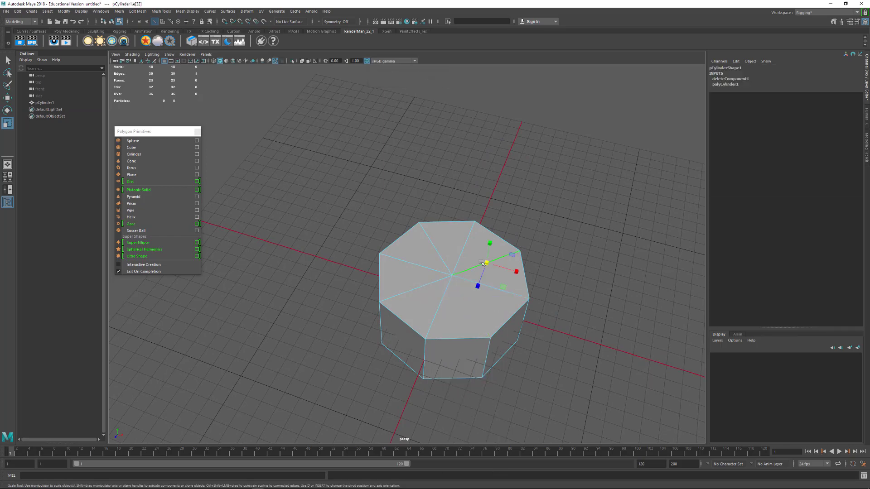
key(Delete)
click(436, 251)
key(Delete)
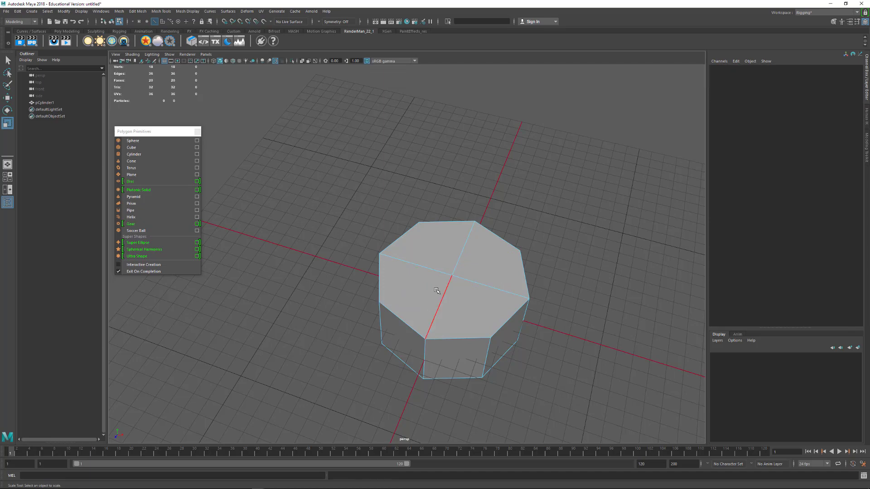
Delete every other radial edge on the cylinder's bottom cap so that it consists of four quads
alt+drag(538, 337, 545, 321)
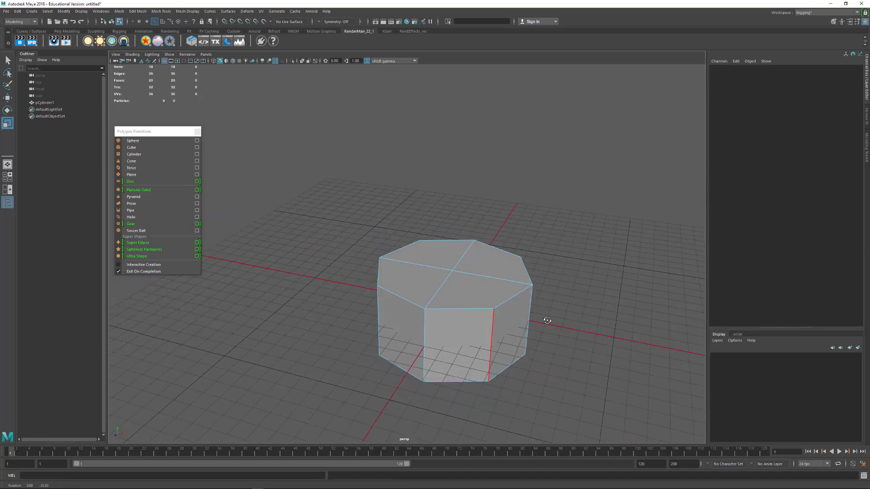
alt+middle_drag(477, 295, 467, 327)
alt+drag(466, 326, 475, 303)
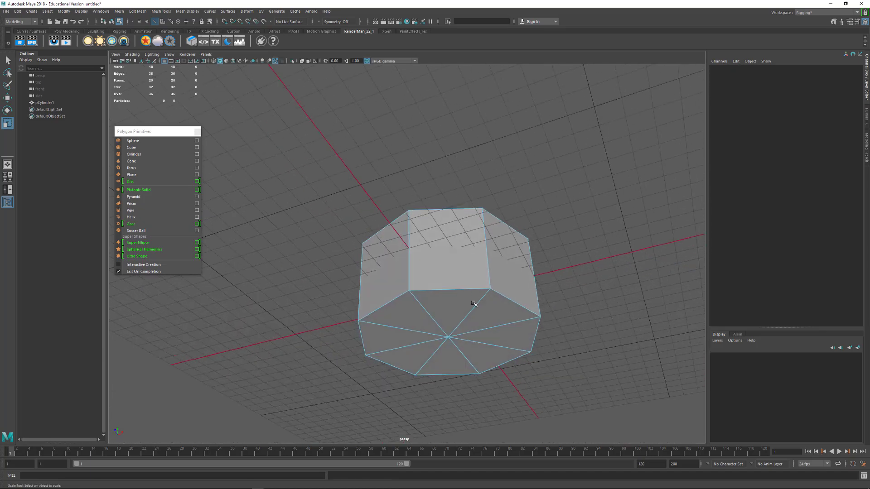
click(475, 311)
key(Delete)
click(503, 343)
key(Delete)
click(429, 361)
key(Delete)
Preview the cylinder with smooth mesh display and return it to the unsmoothed display
alt+drag(442, 326, 462, 324)
key(3)
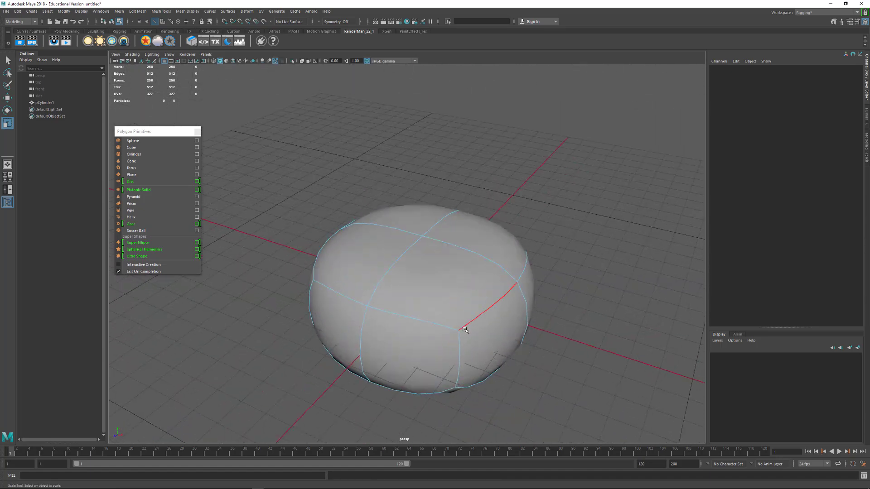
key(1)
scroll(574, 309, down, 5)
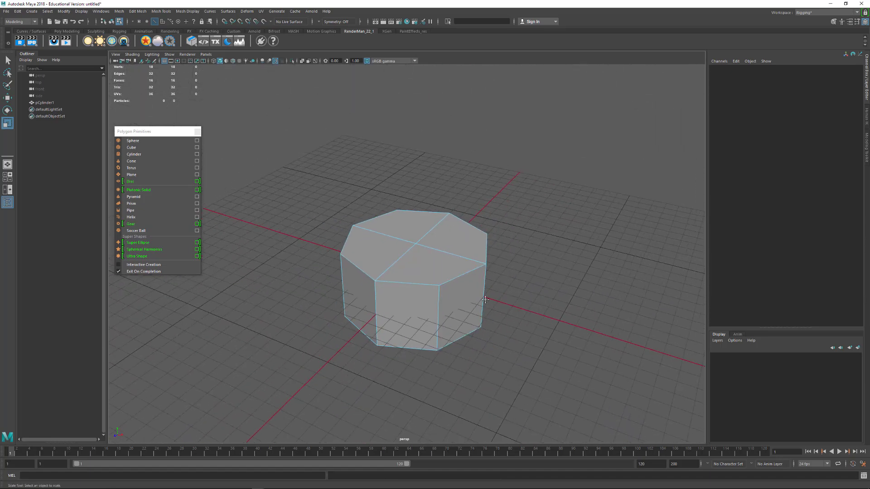
Return to object selection and set the edited cylinder's height to 20 and radius to 25 in its original construction inputs
key(F8)
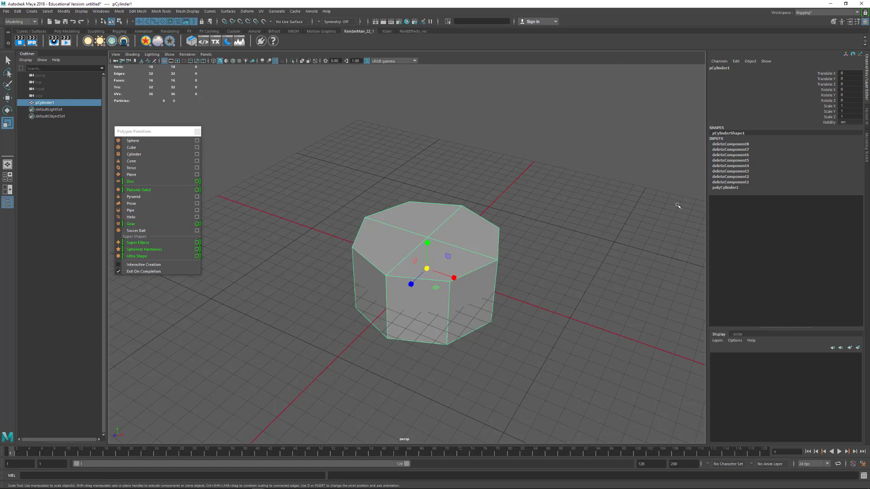
click(725, 187)
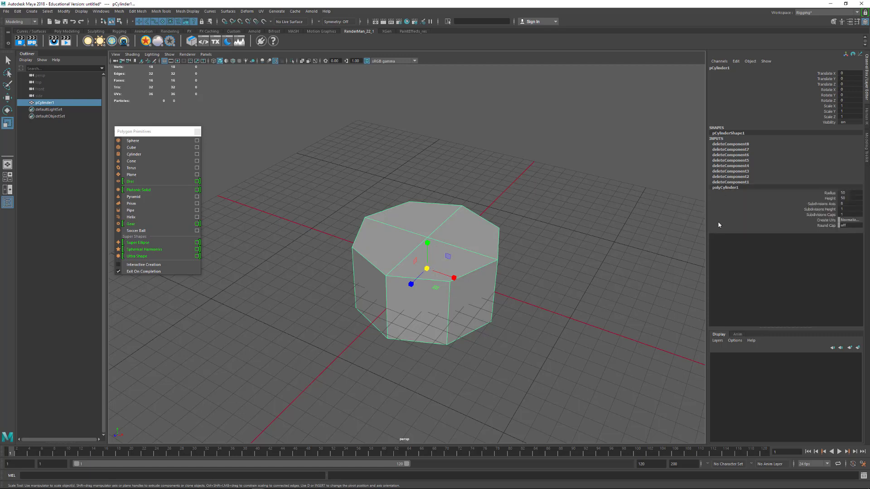
double_click(849, 198)
key(Return)
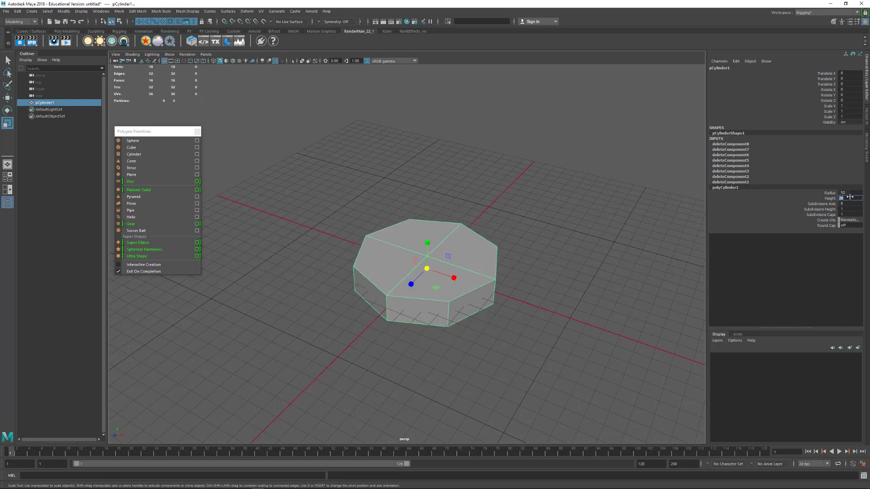
double_click(853, 192)
key(Return)
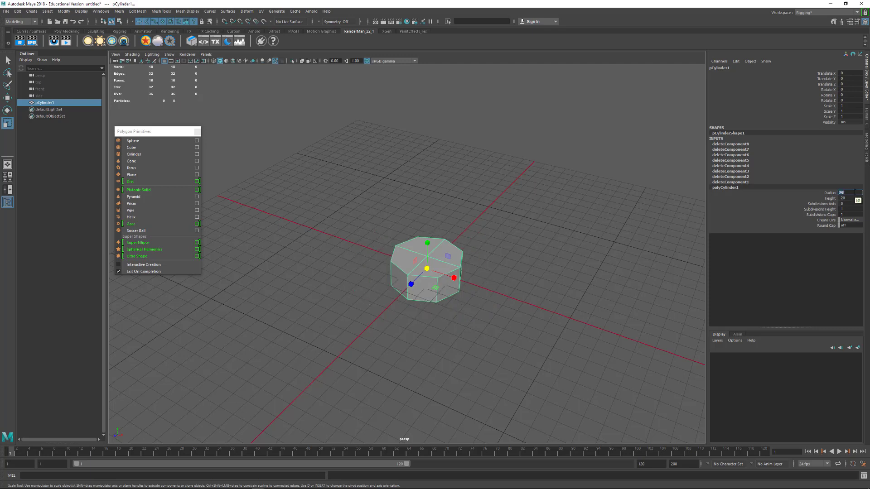
Set the edited cylinder's axis subdivisions to 16
double_click(852, 204)
text(16)
key(Return)
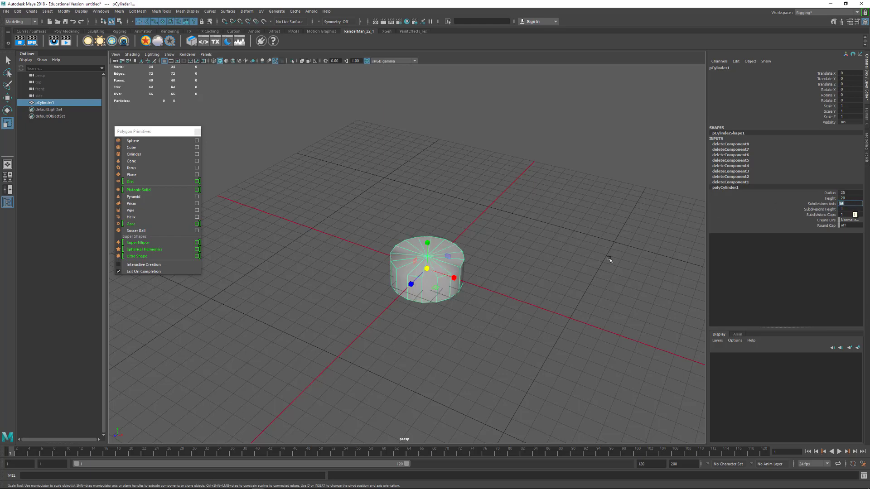
Undo the last change to the cylinder's axis subdivisions
scroll(481, 292, up, 3)
key(ctrl+z)
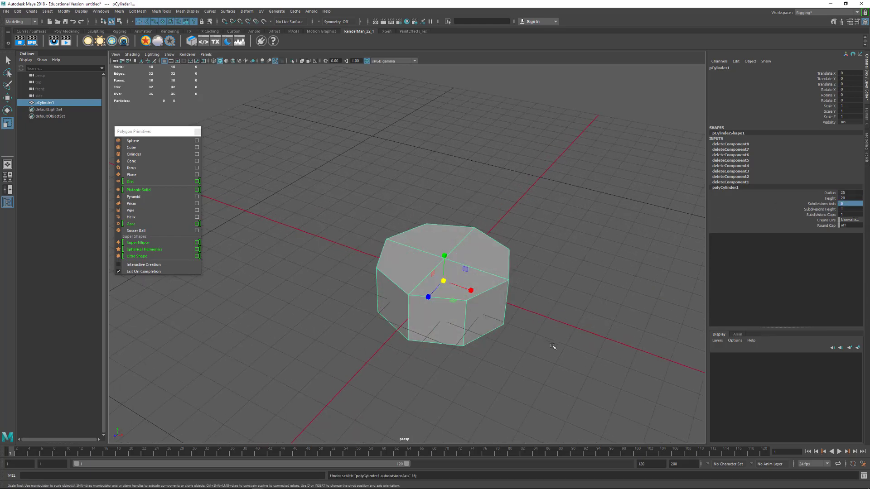
alt+drag(541, 353, 636, 307)
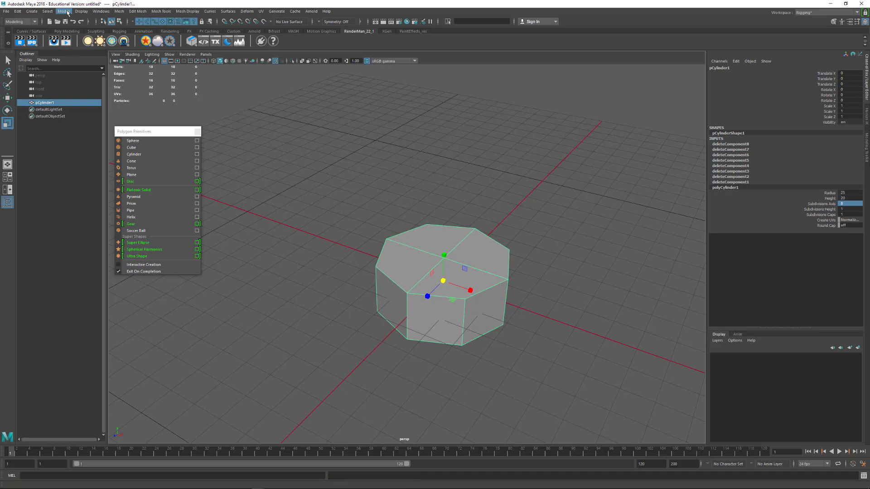
Delete the edited cylinder's construction history
click(18, 11)
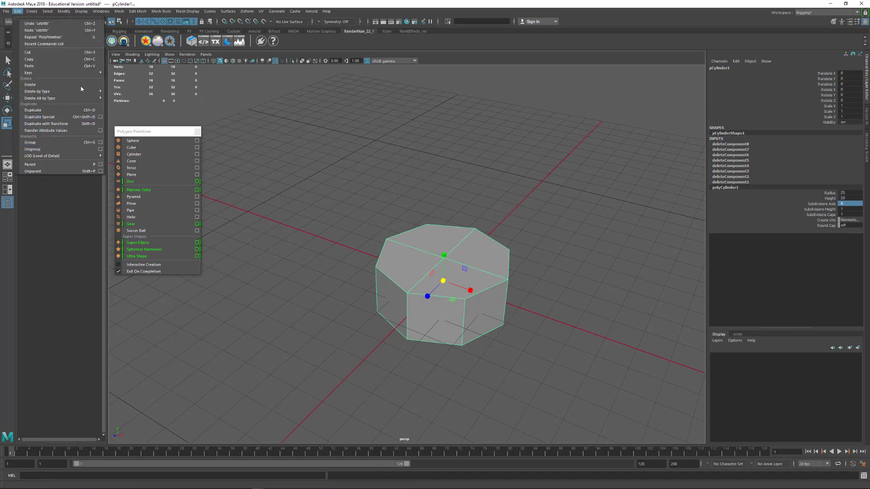
mouse_move(82, 92)
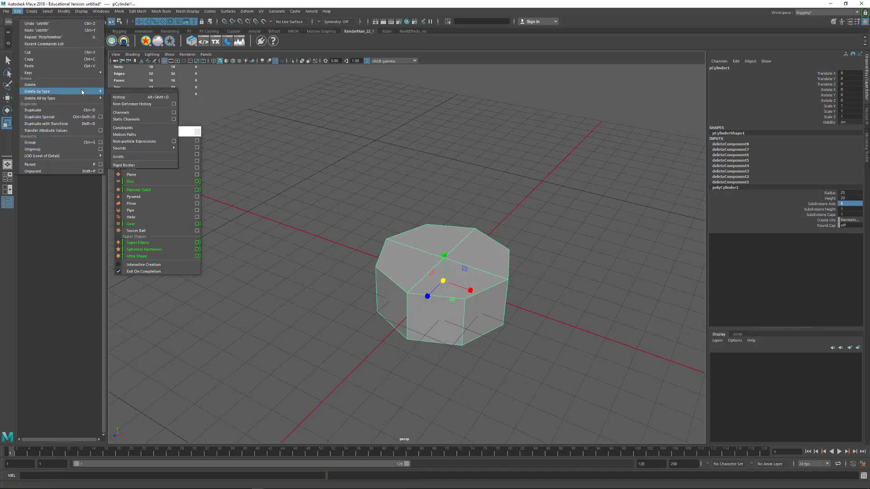
click(145, 98)
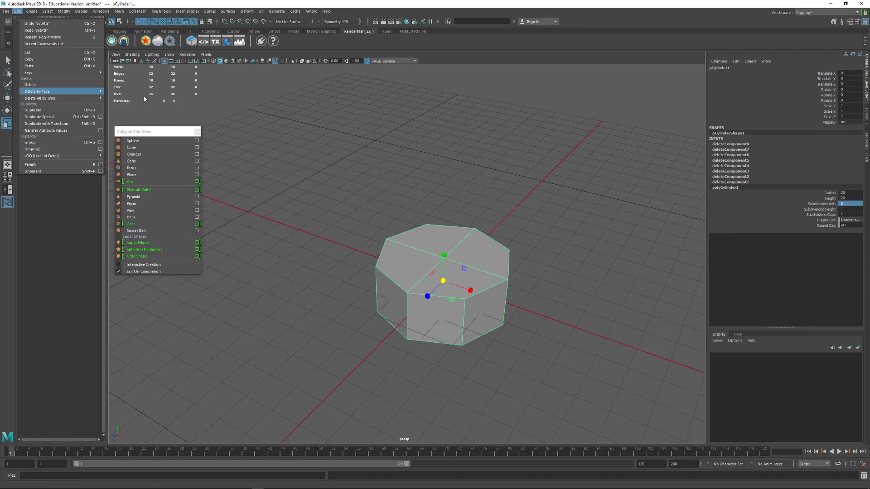
Delete the edited cylinder from the scene
click(571, 252)
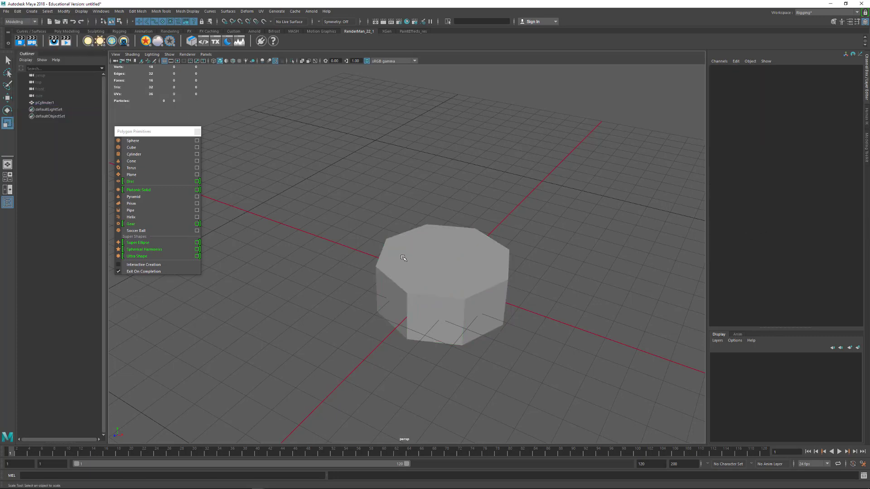
alt+drag(404, 257, 439, 268)
click(437, 266)
key(Delete)
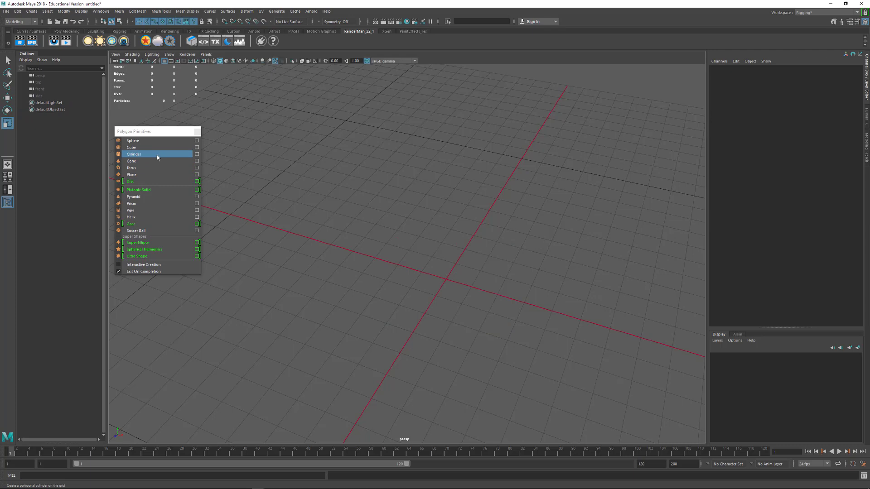
Create a polygon cylinder with radius 100, height 50 and 16 axis divisions
click(196, 154)
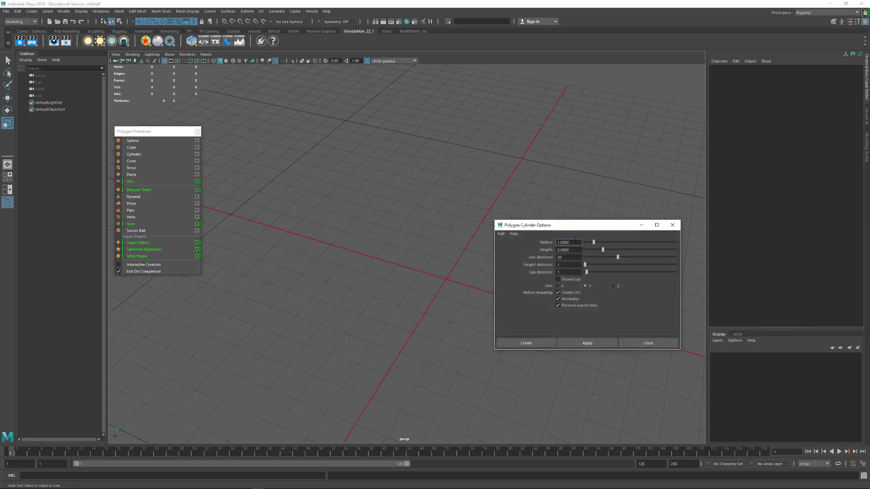
double_click(571, 242)
text(100)
double_click(573, 250)
text(50)
double_click(571, 257)
click(605, 345)
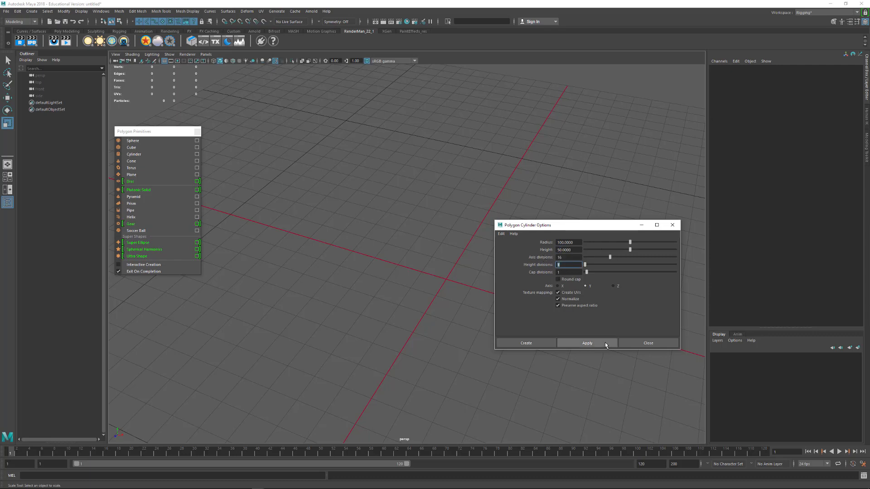
click(673, 226)
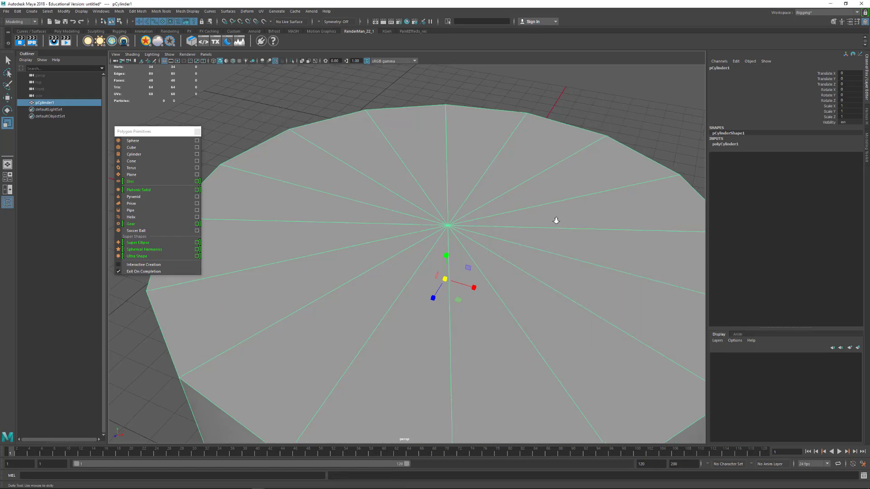
Rotate the cylinder 90 degrees about X and 90 degrees about Y so that it stands upright like a wheel
scroll(556, 219, down, 5)
key(e)
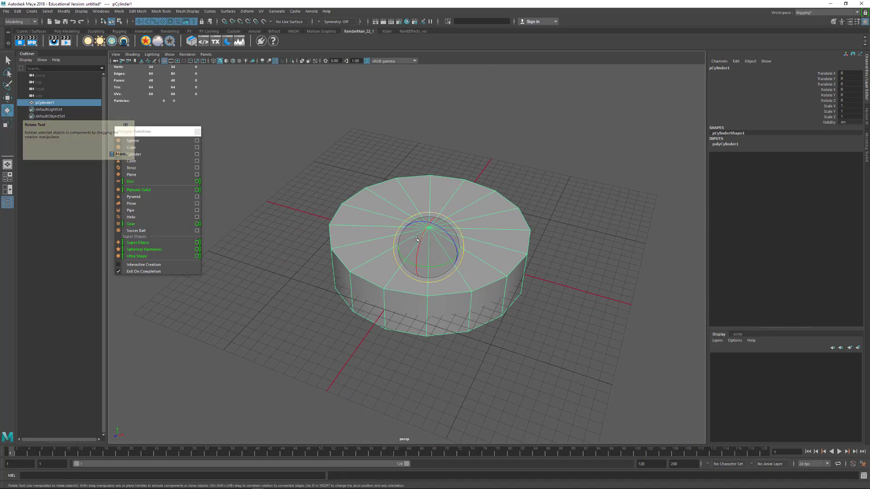
drag(428, 237, 403, 290)
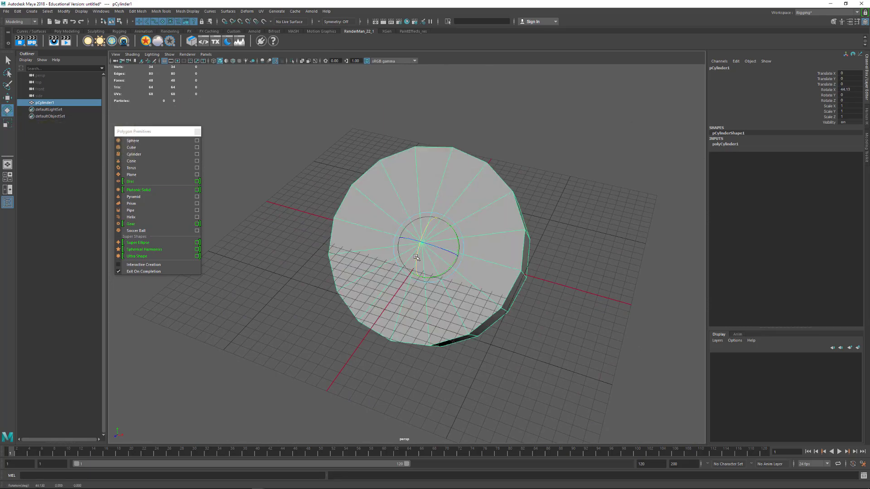
key(ctrl+z)
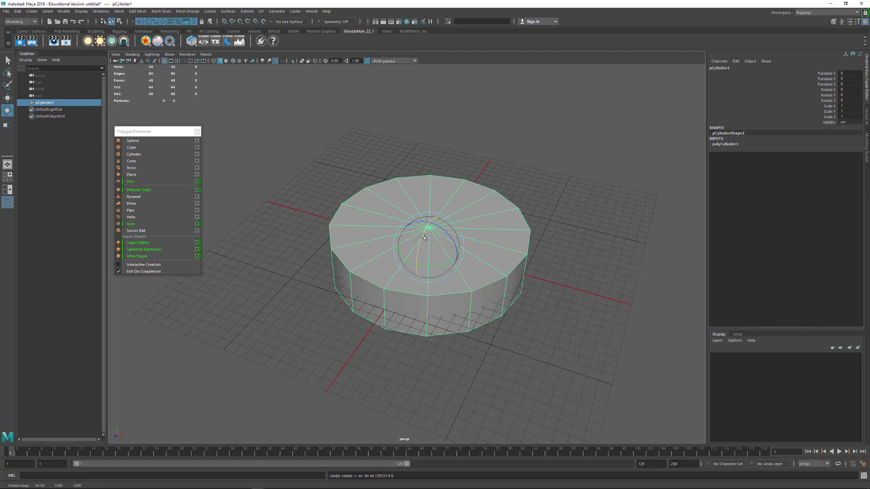
drag(423, 238, 472, 271)
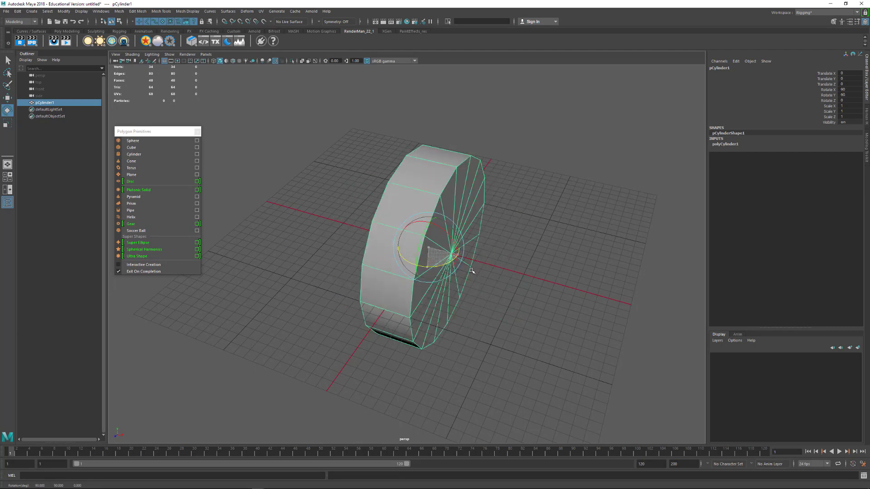
Move the upright cylinder along the X axis by about 93 units
alt+drag(540, 278, 541, 280)
key(w)
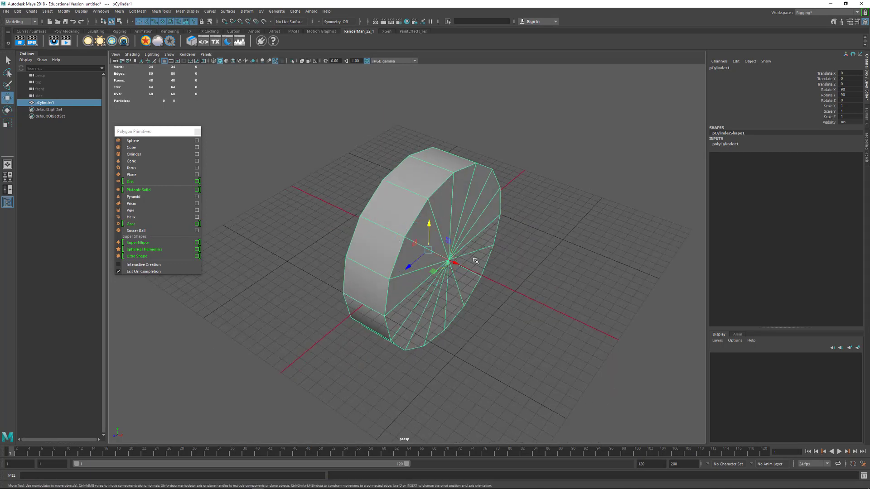
drag(457, 264, 506, 290)
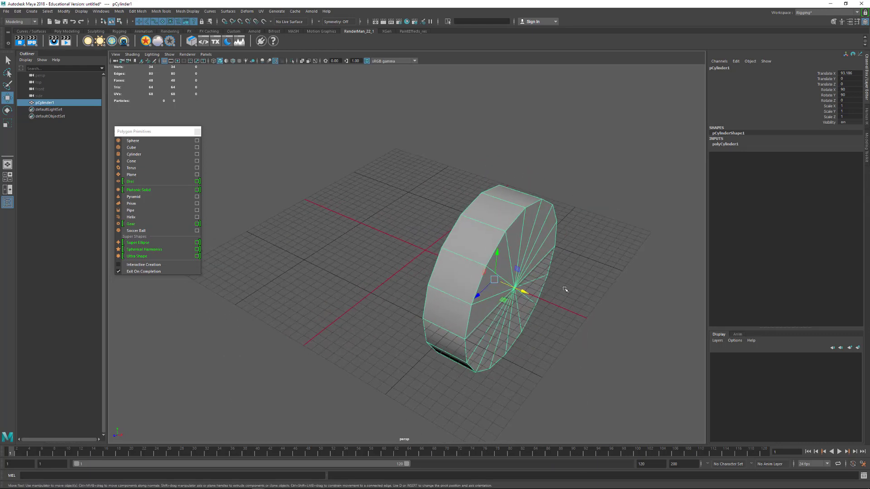
Replace the cylinder with a polygon cone scaled uniformly to about 118.6, and show the cone's construction inputs
key(Delete)
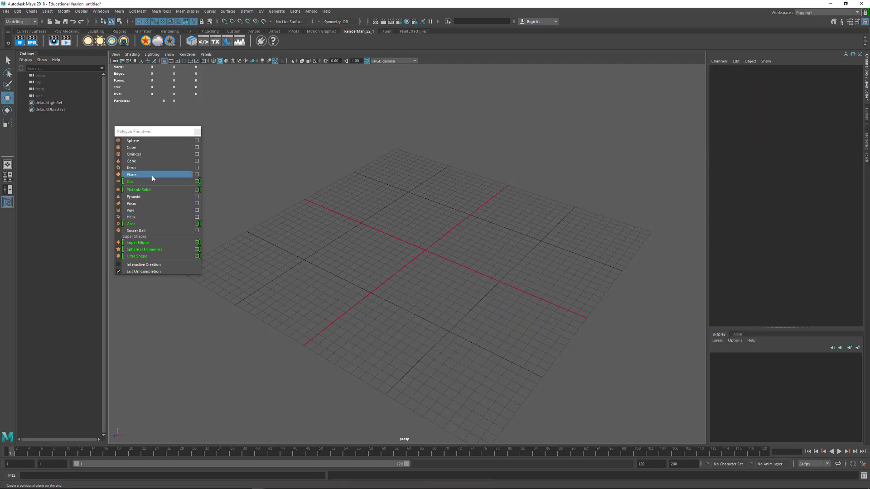
click(158, 161)
key(r)
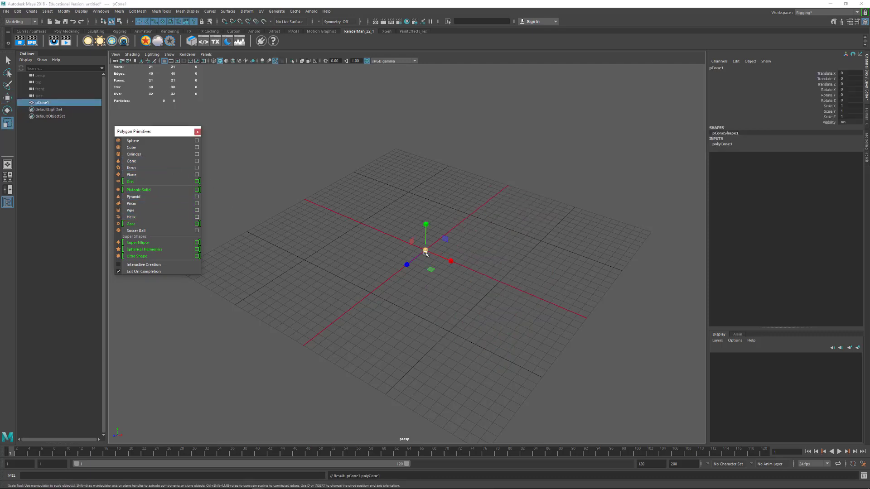
drag(425, 251, 593, 313)
alt+drag(595, 206, 620, 225)
click(722, 144)
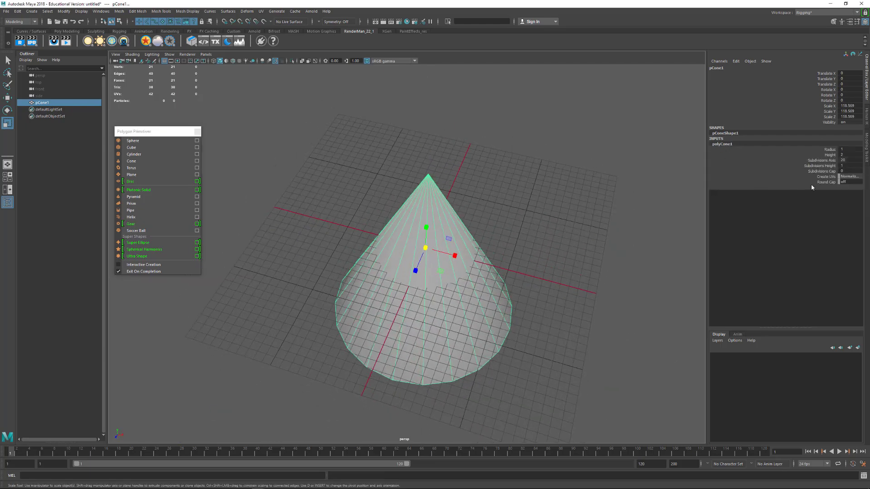
alt+drag(540, 225, 563, 230)
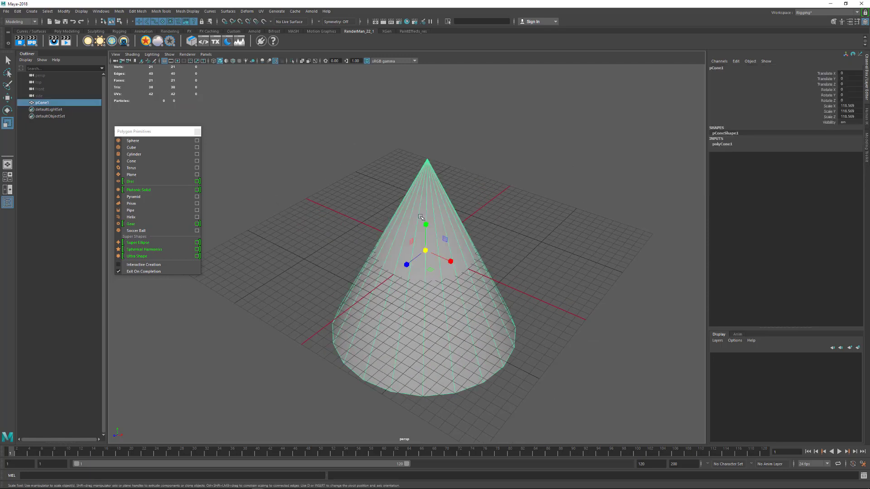
Replace the cone with a polygon torus and scale it uniformly to about 94.8
key(Delete)
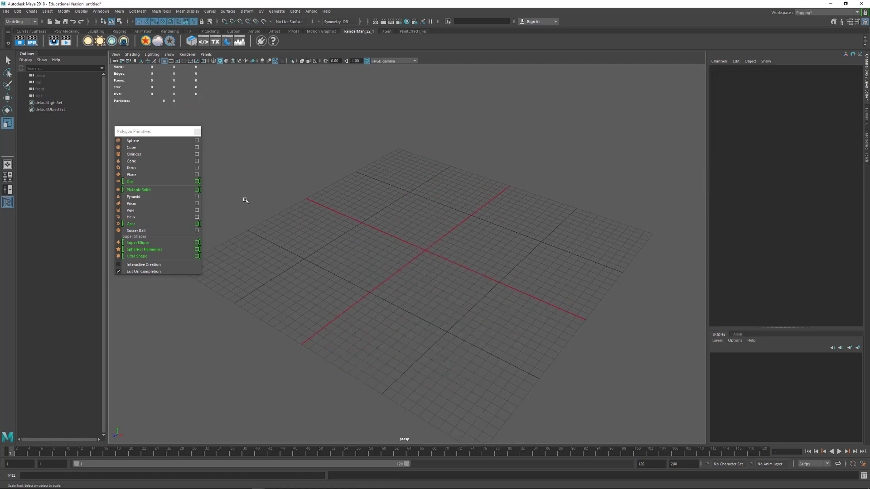
click(157, 168)
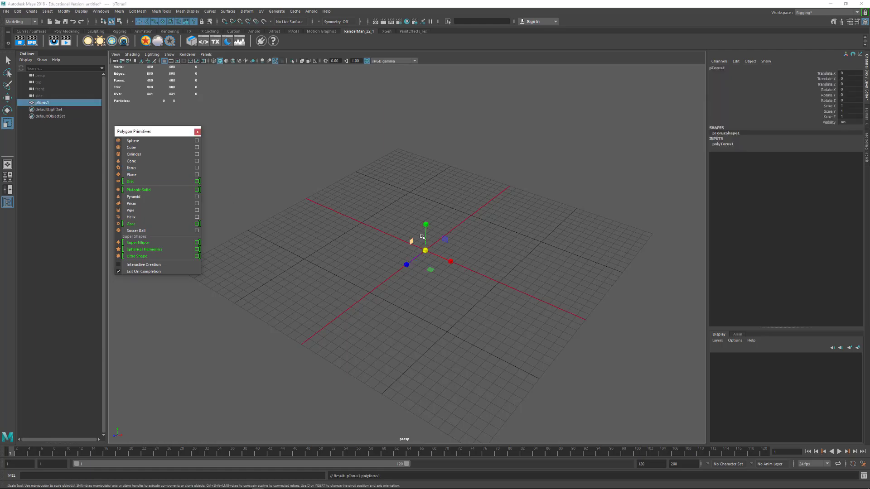
drag(426, 250, 578, 246)
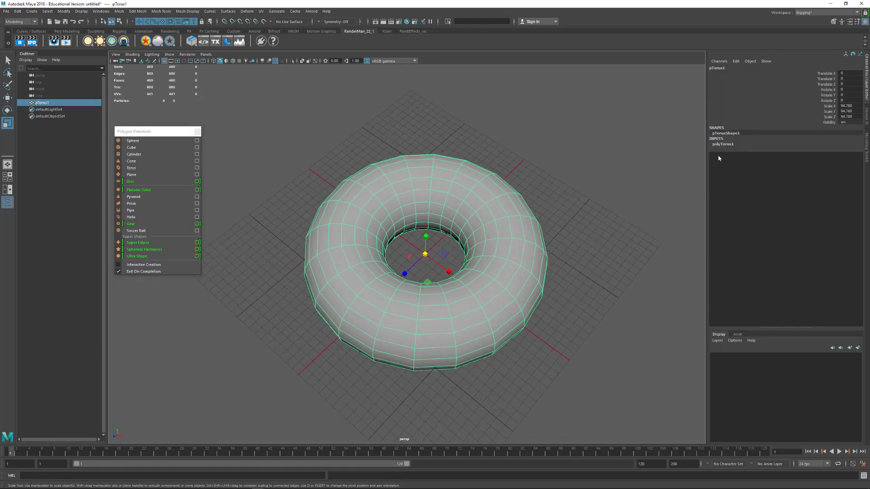
Set the torus's axis subdivisions to 16 in its construction inputs
click(724, 145)
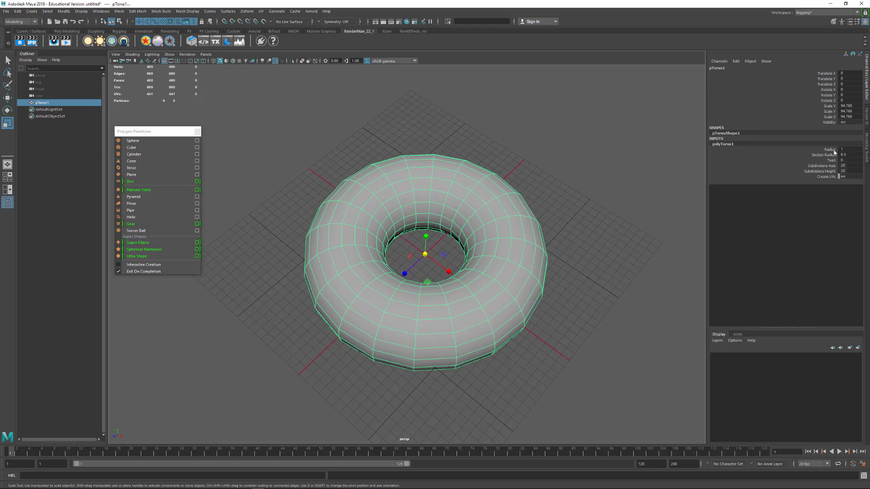
click(827, 166)
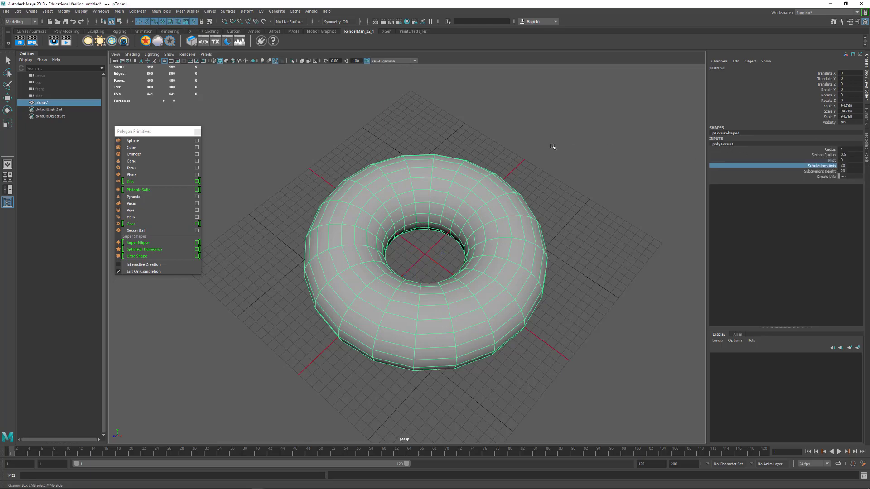
mouse_move(553, 146)
middle_down()
mouse_move(582, 148)
mouse_move(550, 147)
middle_up()
double_click(848, 166)
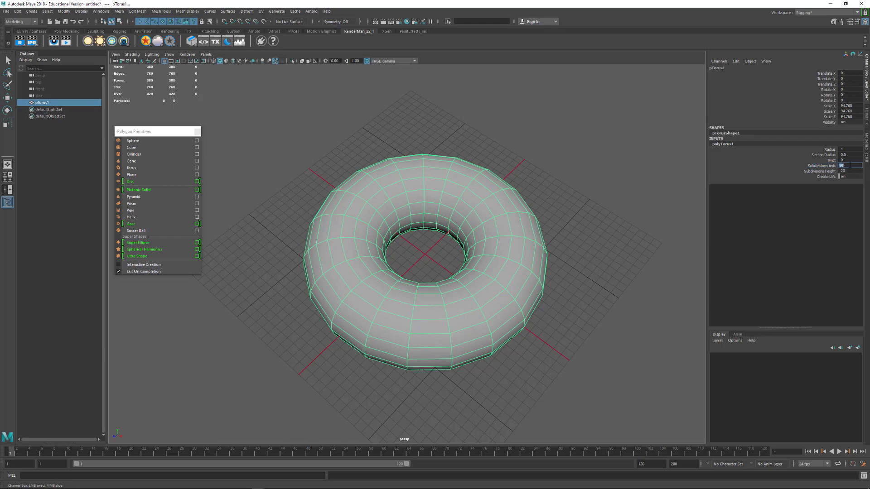
text(16)
key(Tab)
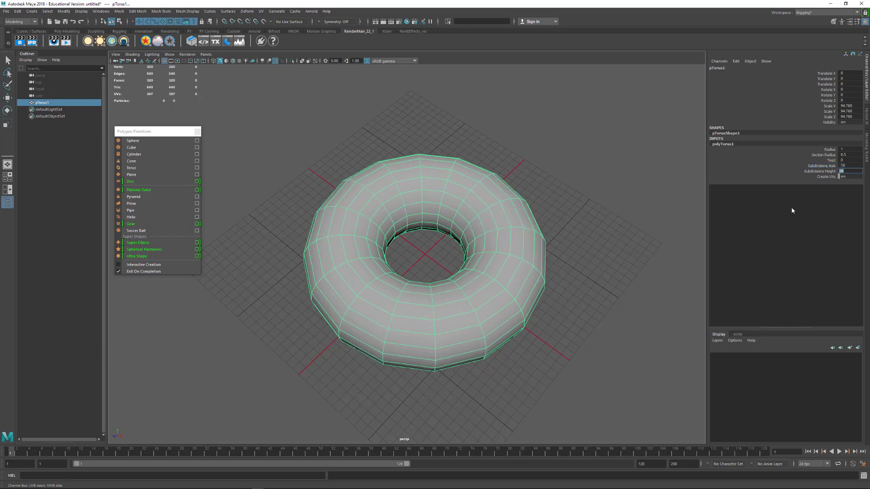
Reduce the torus's height subdivisions to 3
click(829, 171)
middle_drag(562, 157, 493, 143)
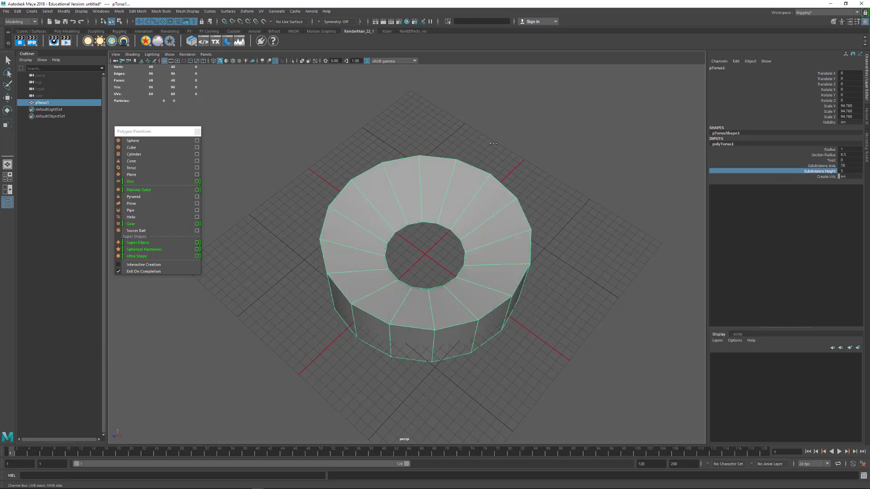
alt+drag(490, 149, 564, 148)
Set the torus's height subdivisions to 4 and deselect the torus to inspect its shape
double_click(845, 172)
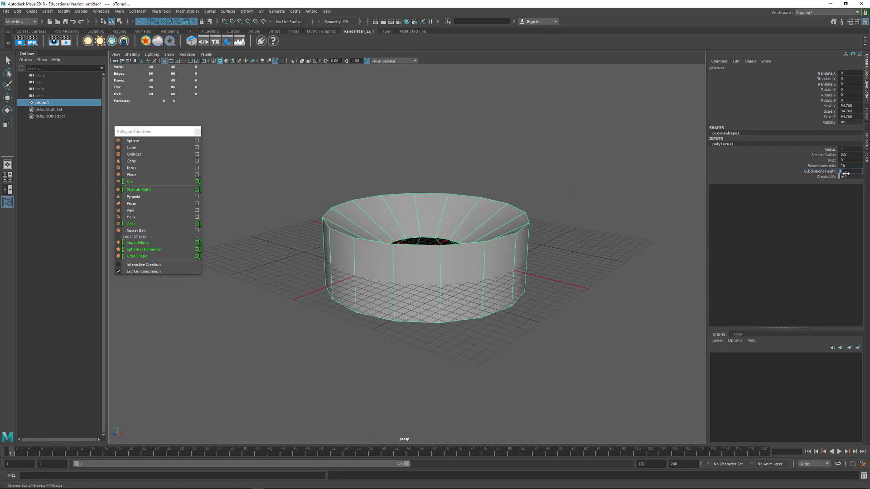
text(4)
key(Tab)
alt+drag(593, 186, 577, 197)
key(r)
click(468, 238)
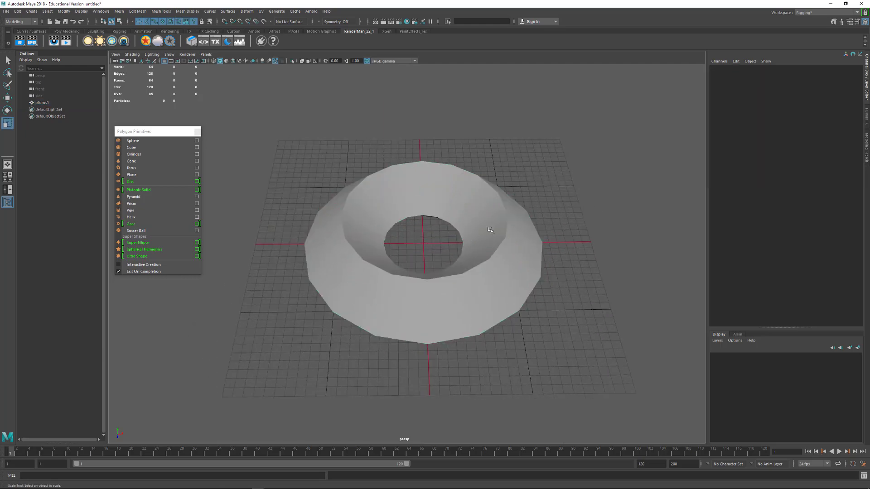
mouse_move(490, 230)
alt+mouse_down()
mouse_move(574, 219)
mouse_move(501, 244)
alt+mouse_up()
Replace the torus with a polygon pipe using the default options and scale it uniformly to about 123.5
click(511, 247)
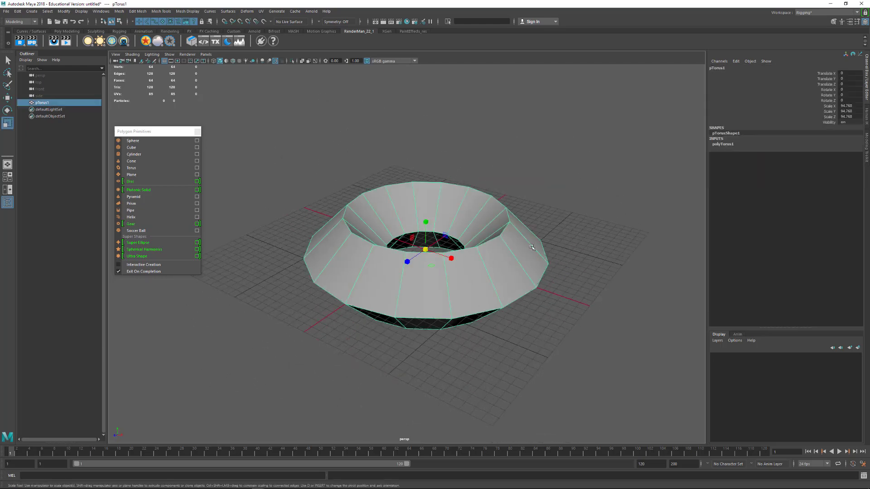
key(Delete)
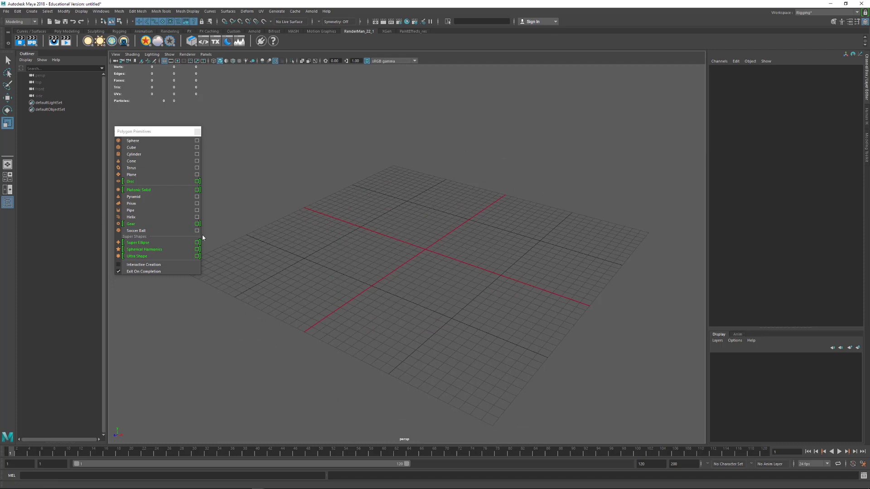
click(197, 211)
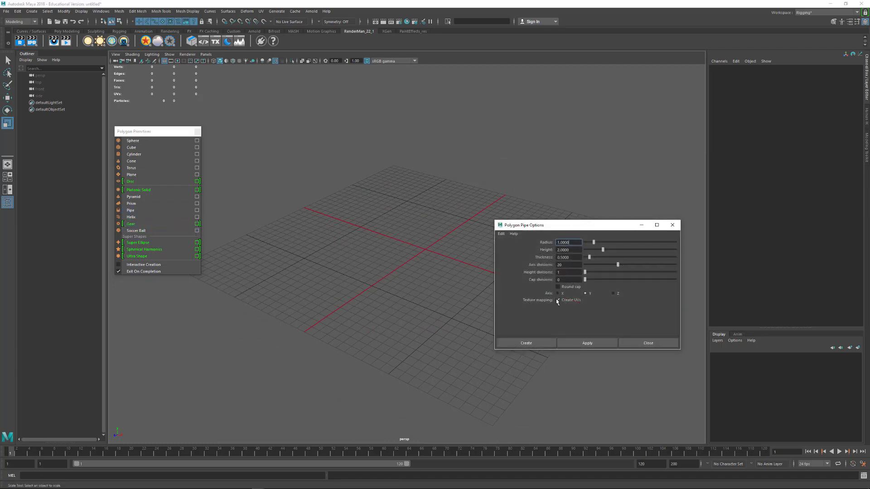
click(589, 345)
click(672, 226)
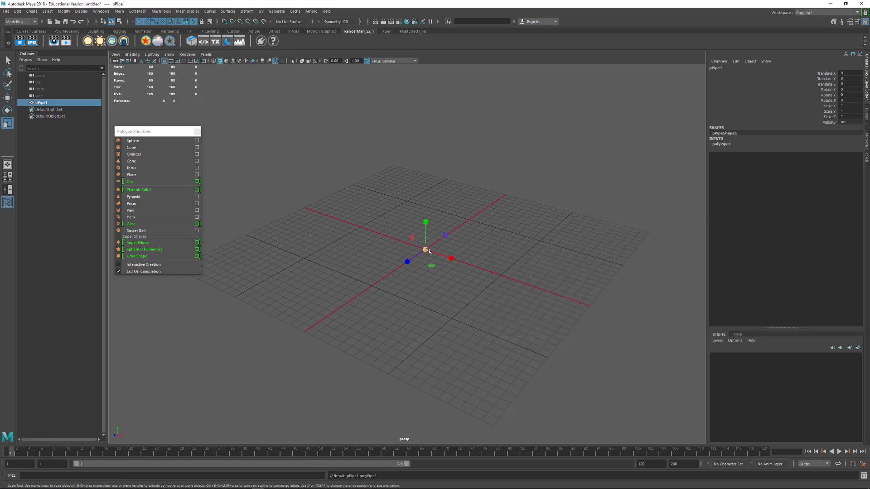
drag(426, 250, 592, 246)
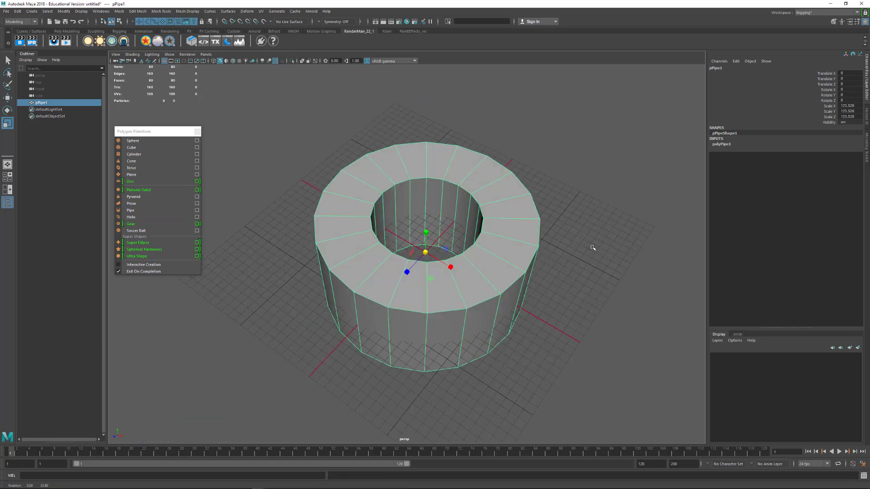
Increase the pipe's radius to about 1.1 in its construction inputs
click(731, 145)
click(833, 150)
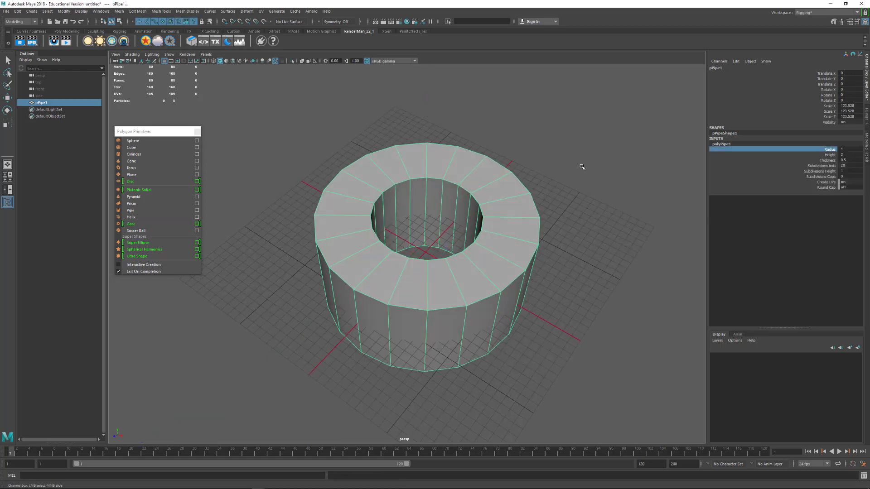
middle_drag(580, 165, 590, 190)
Reduce the pipe's height to about 0.9 and its thickness to about 0.14
click(830, 155)
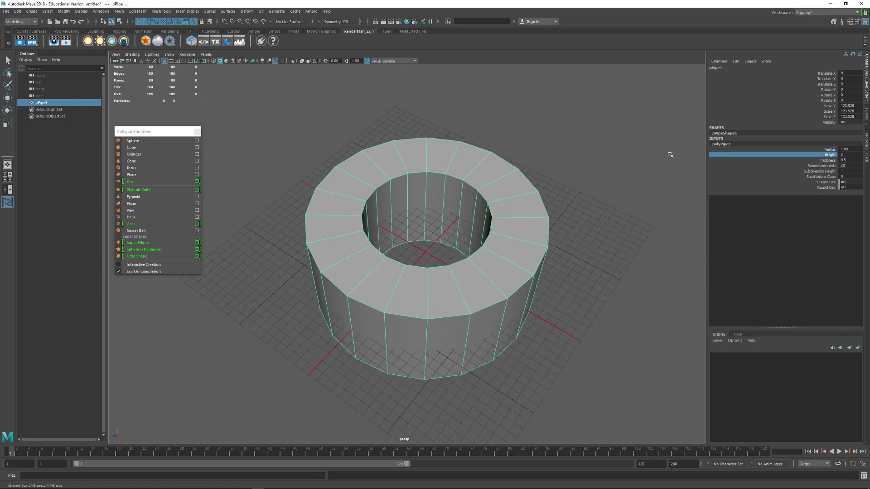
middle_drag(671, 154, 630, 168)
click(828, 160)
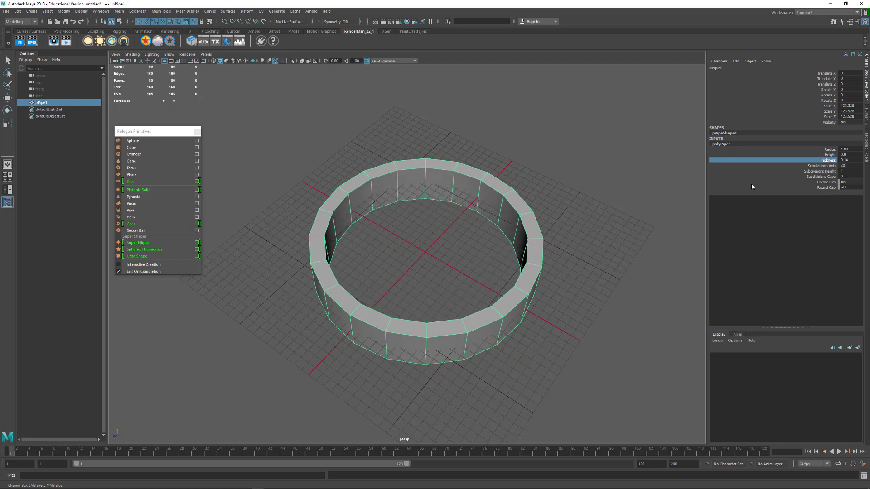
Set the pipe's axis subdivisions to 16 and its height subdivisions to 2
click(824, 165)
middle_drag(600, 176, 456, 168)
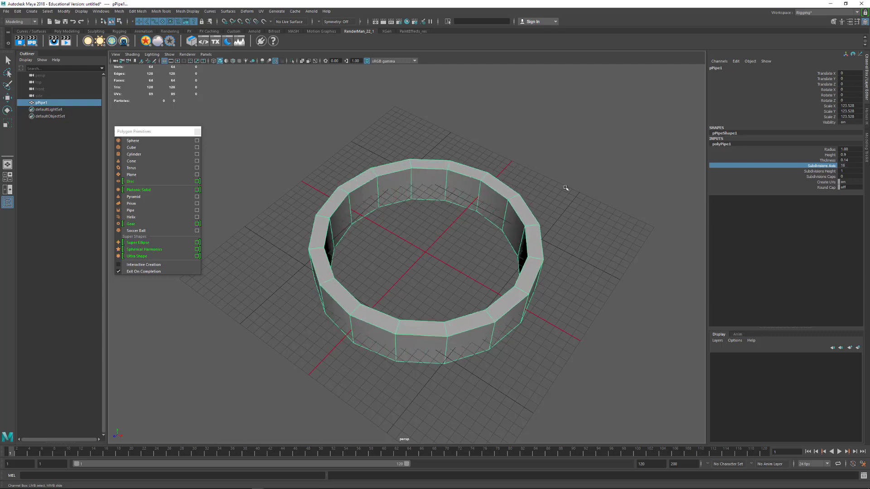
click(820, 171)
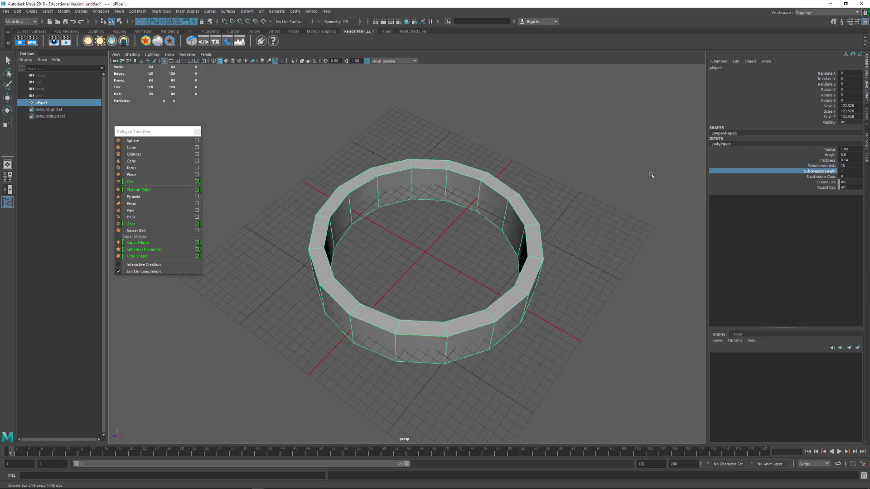
middle_drag(582, 168, 620, 179)
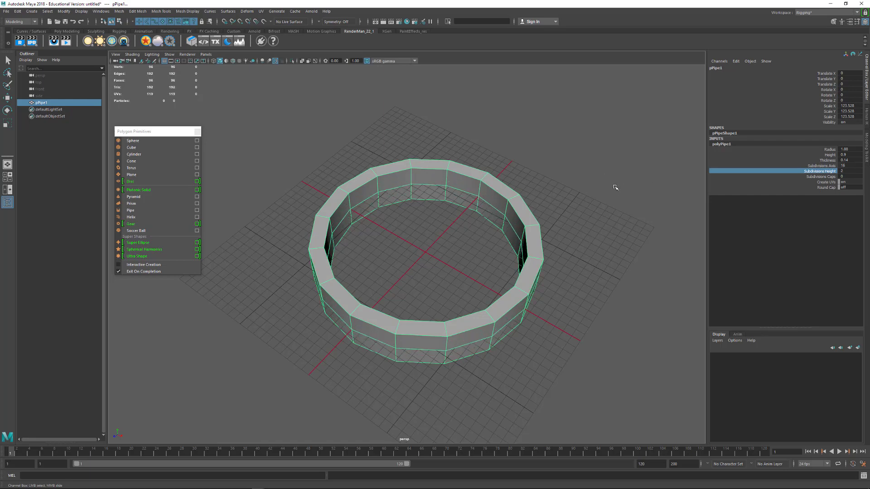
alt+drag(562, 213, 588, 231)
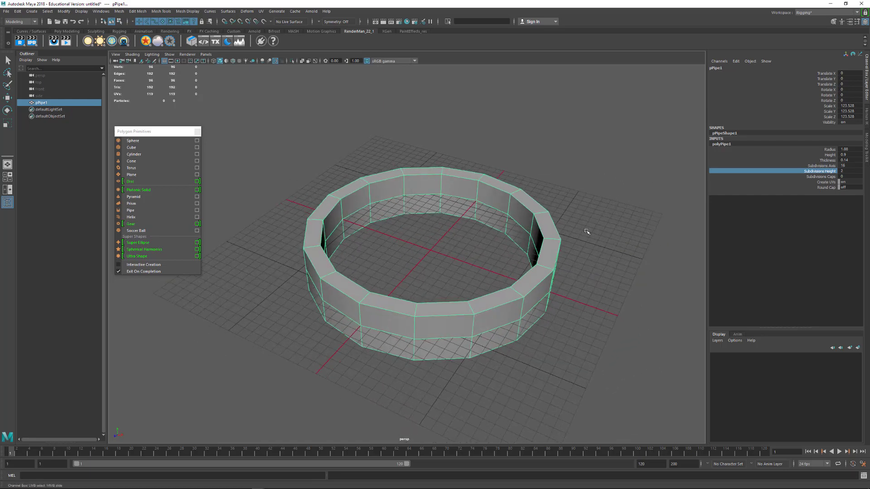
Replace the pipe with a polygon plane and set its scale to 4 on all three axes
key(Delete)
key(r)
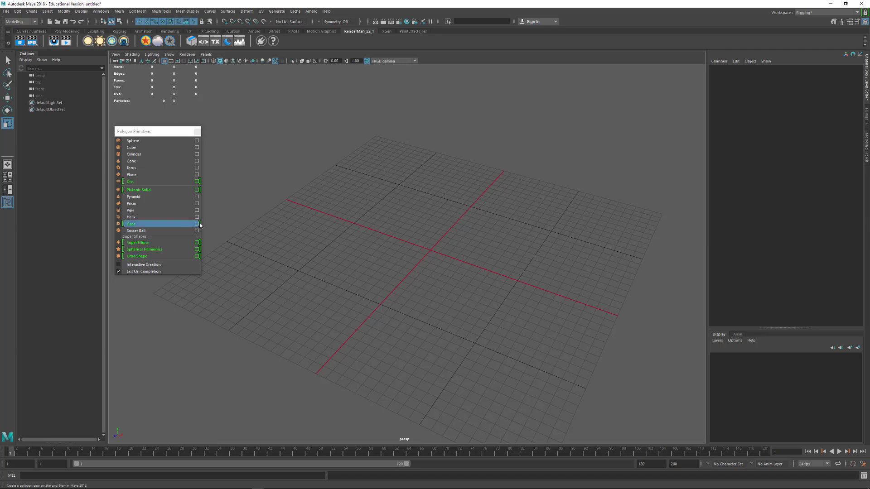
click(153, 175)
drag(431, 250, 630, 342)
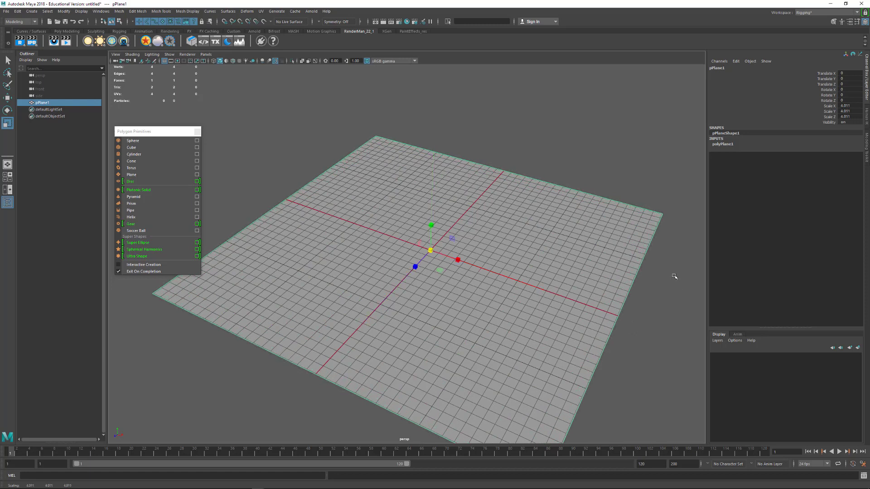
click(852, 106)
shift+click(859, 116)
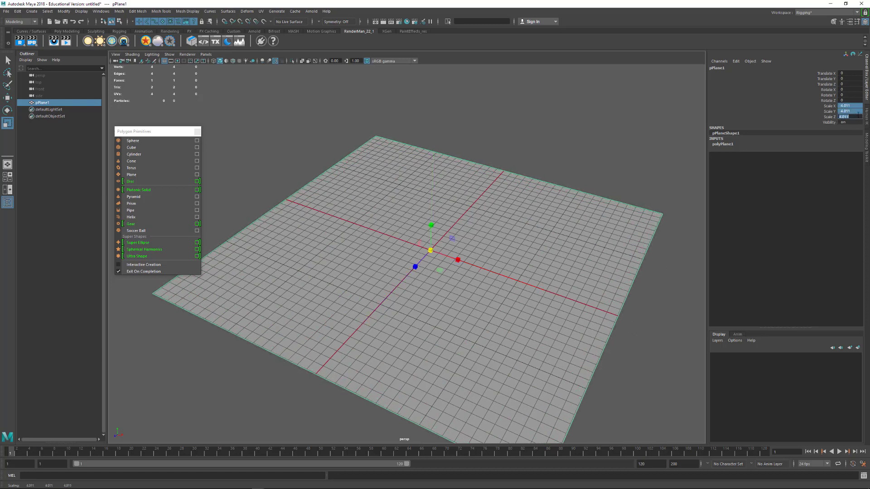
text(4)
key(Return)
Set the plane's width and height subdivisions to 100 in its construction inputs
click(722, 144)
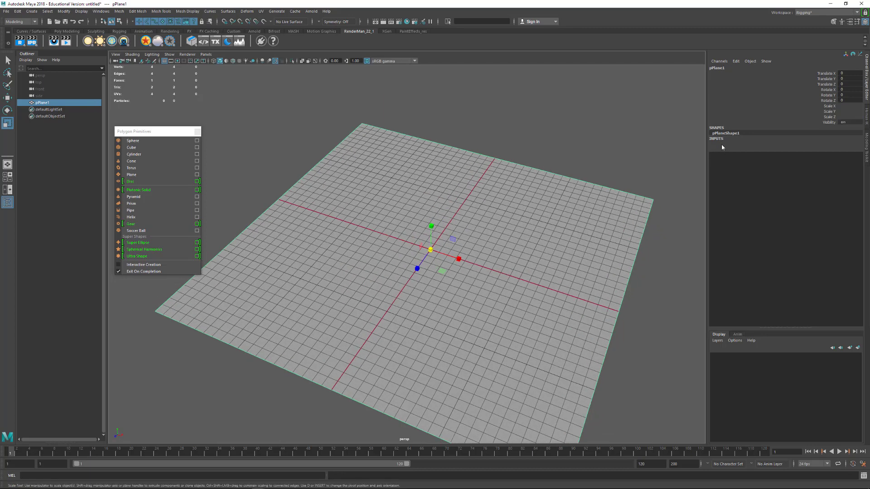
drag(849, 160, 847, 166)
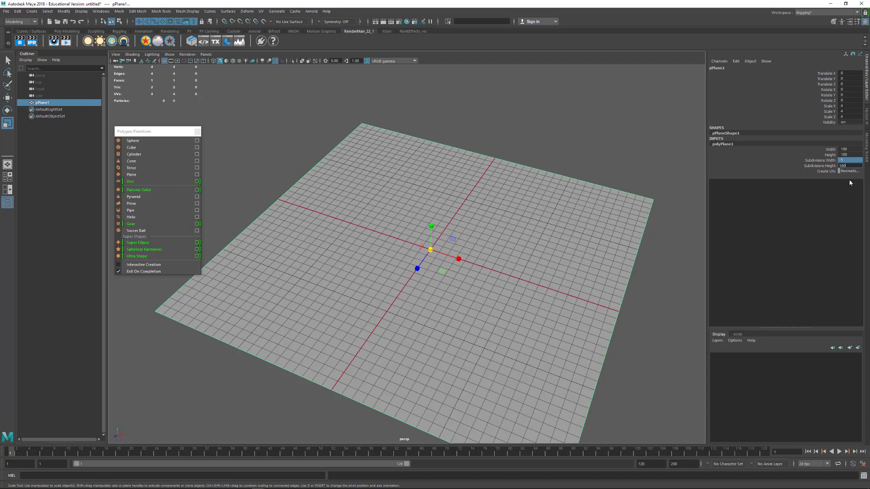
text(100)
key(Return)
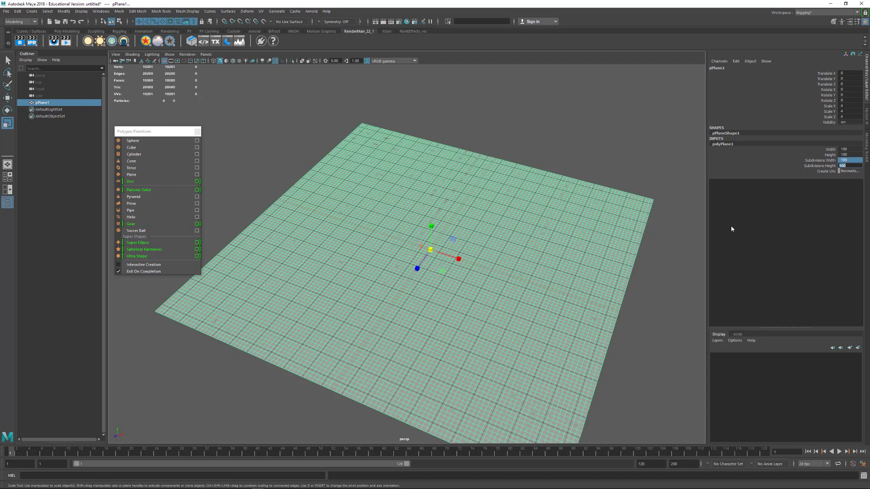
Try 50 and 20 as the plane's width and height subdivisions
text(50)
key(Return)
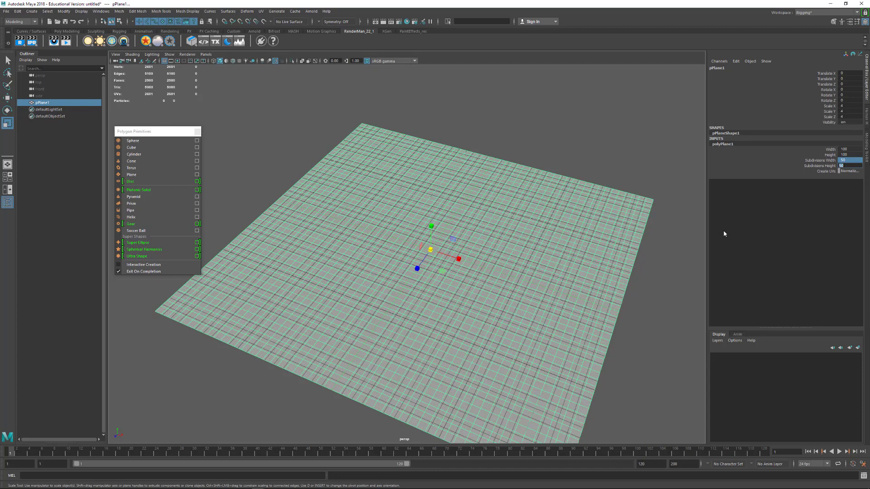
text(20)
key(Return)
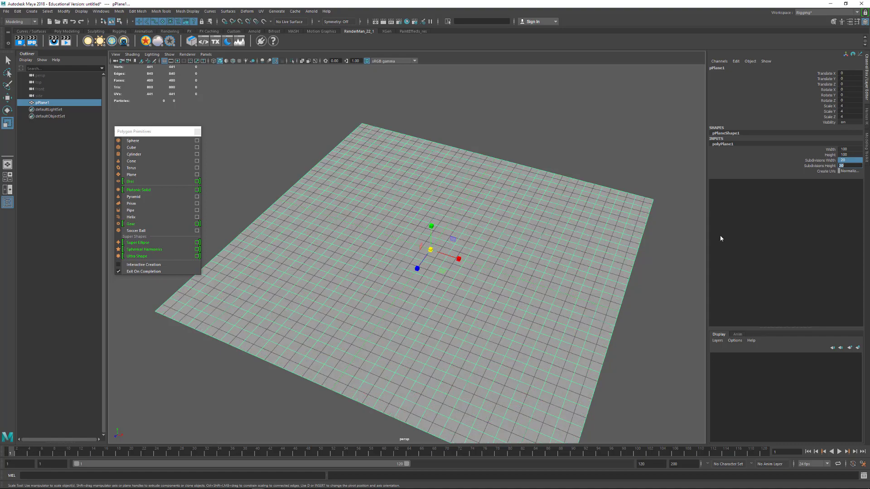
Set the plane's width and height subdivisions to 40
text(40)
key(Return)
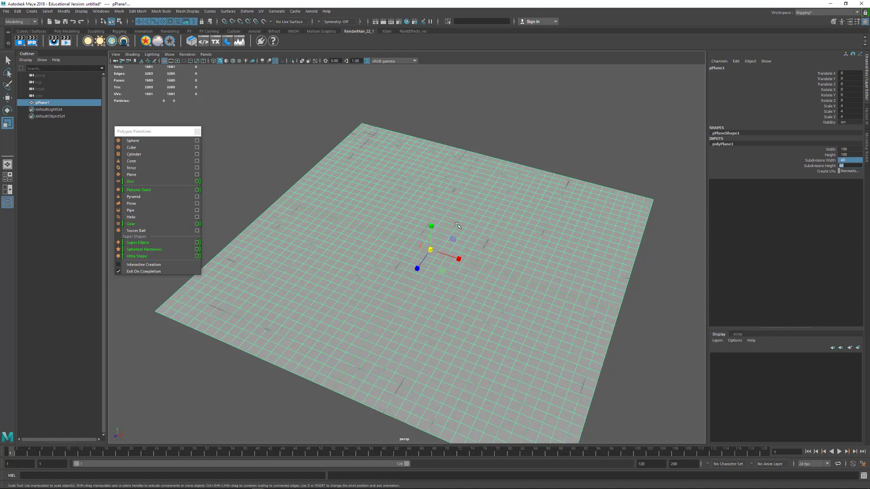
alt+drag(458, 226, 539, 144)
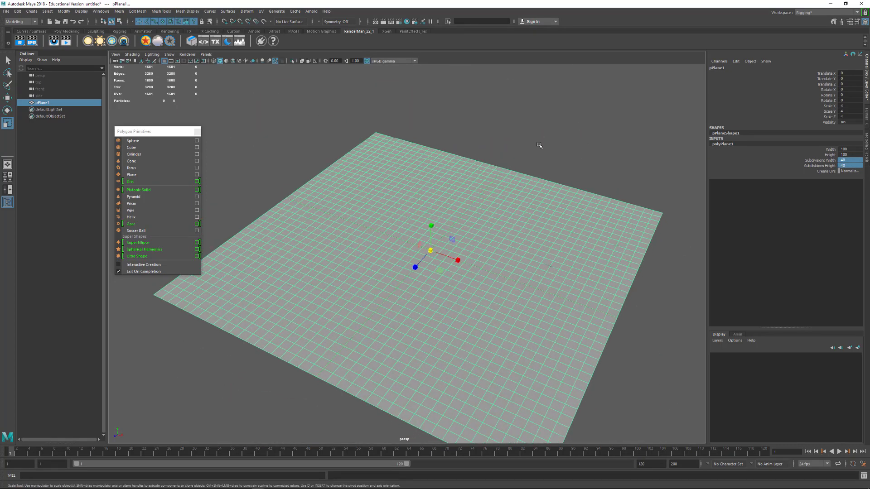
Replace the plane with a platonic solid and scale it uniformly to about 135.5
click(477, 246)
key(Delete)
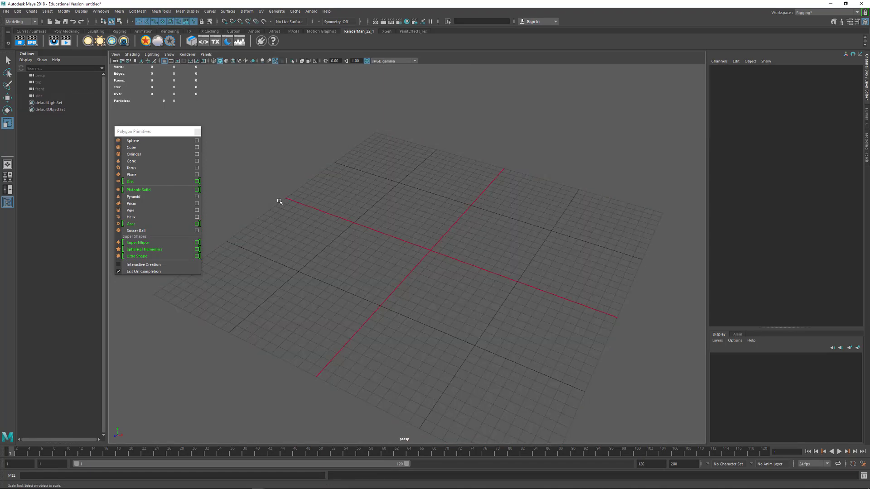
click(172, 190)
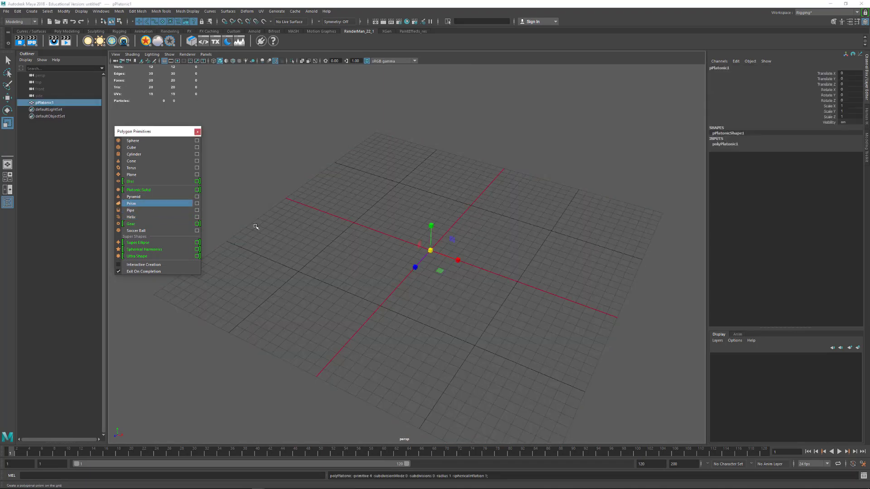
drag(431, 251, 501, 268)
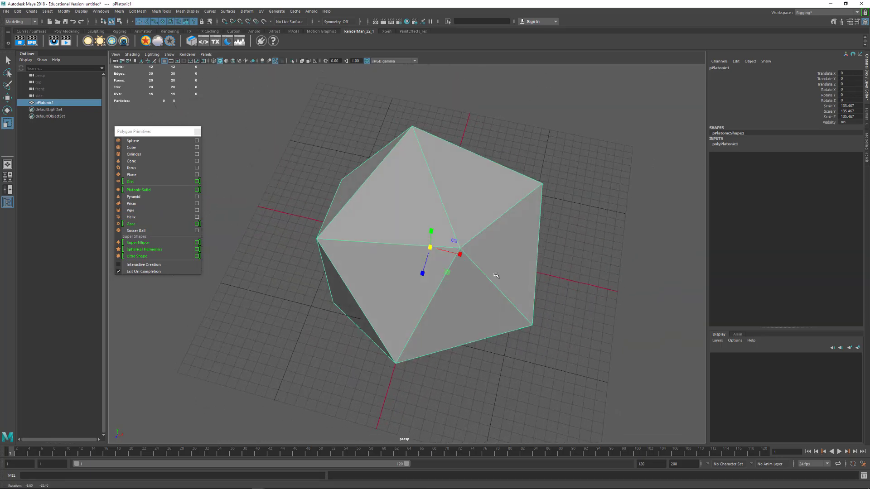
Replace the platonic solid with a polygon pyramid and scale it up uniformly well beyond its default size
key(Delete)
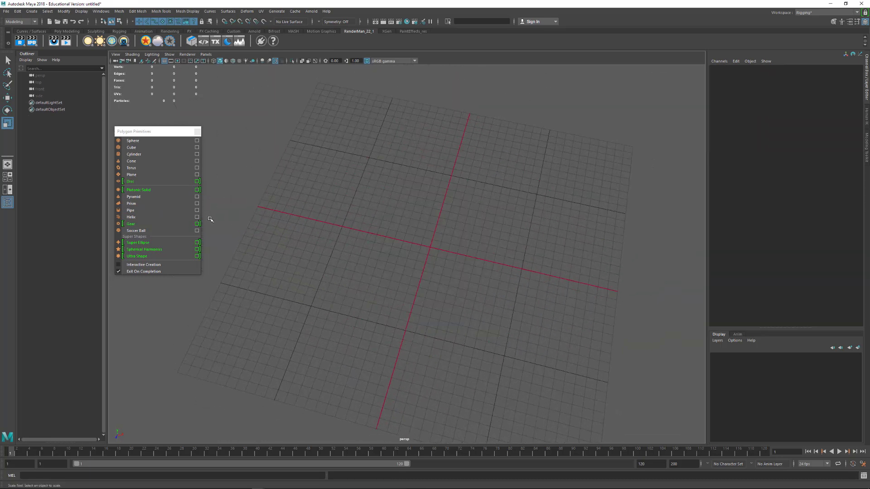
click(133, 197)
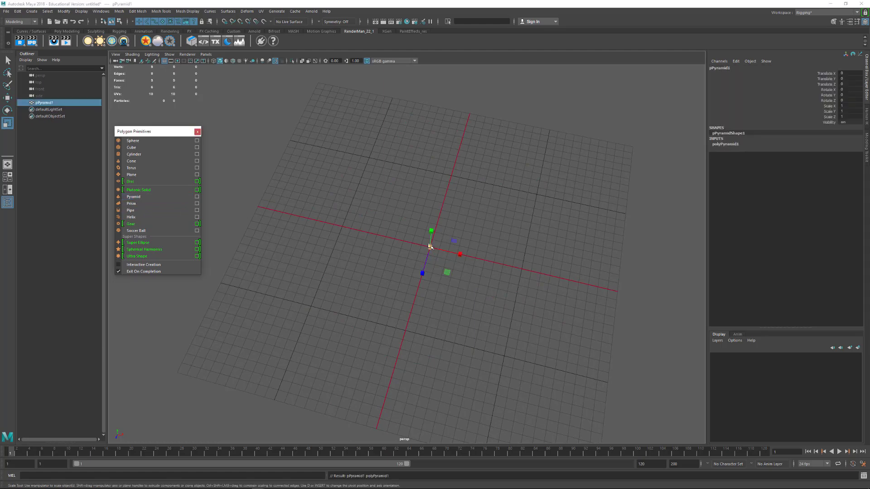
drag(430, 247, 572, 339)
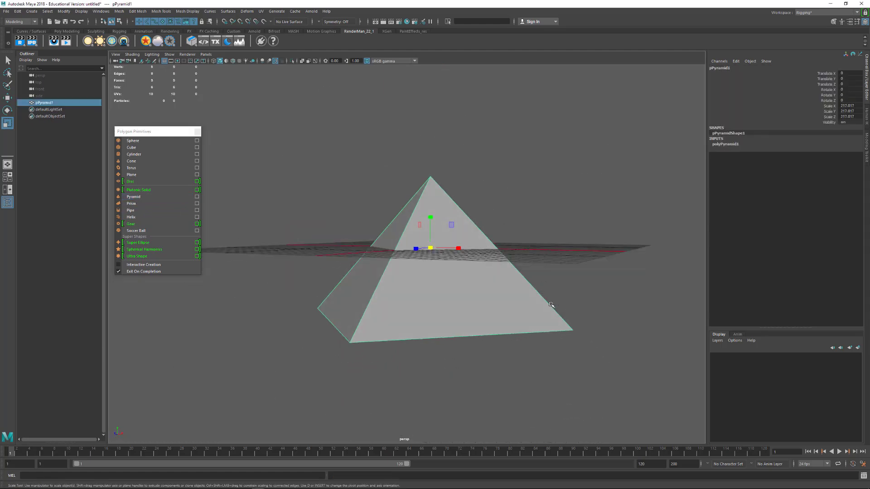
Replace the pyramid with a polygon prism, scale it up uniformly and inspect its shape
key(Delete)
click(148, 204)
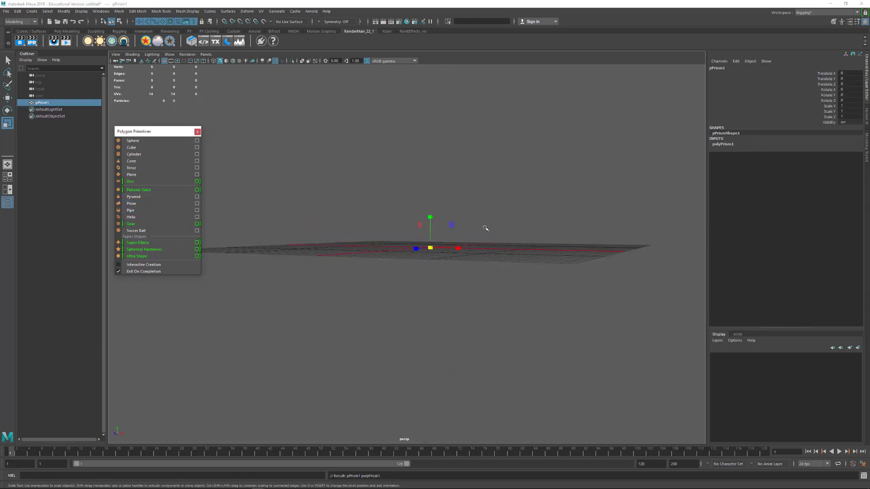
alt+drag(486, 228, 466, 291)
drag(439, 256, 633, 334)
alt+drag(634, 335, 604, 317)
Replace the prism with a polygon helix and scale it uniformly to about 124.2
key(Delete)
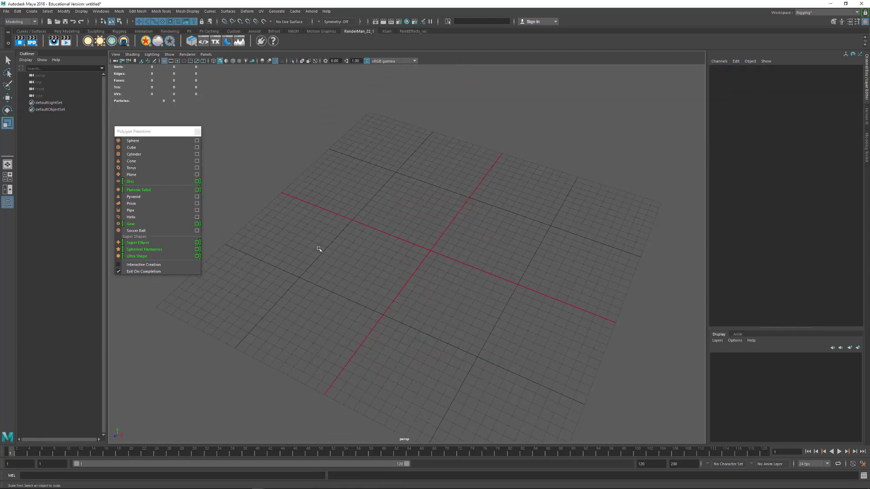
click(146, 218)
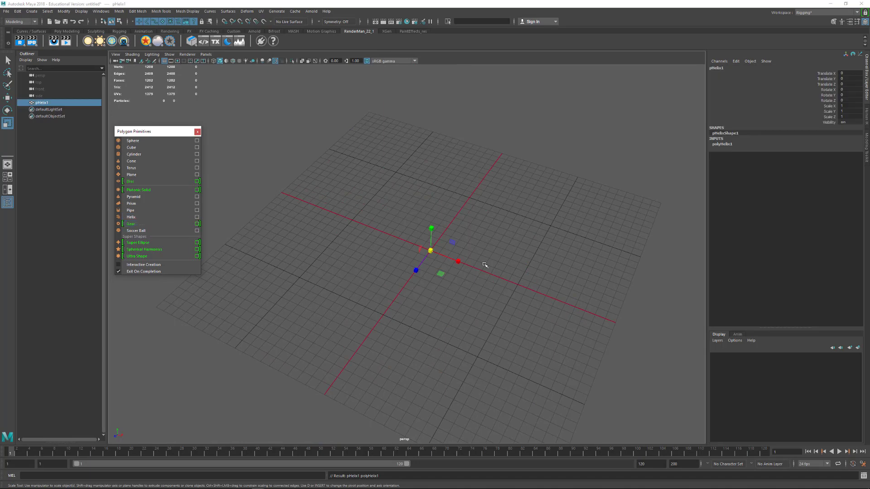
drag(430, 250, 623, 345)
alt+right_drag(623, 345, 557, 292)
alt+drag(558, 291, 556, 285)
Increase the helix's coils to about 4.56 and its height to about 5.24 in its construction inputs
click(722, 144)
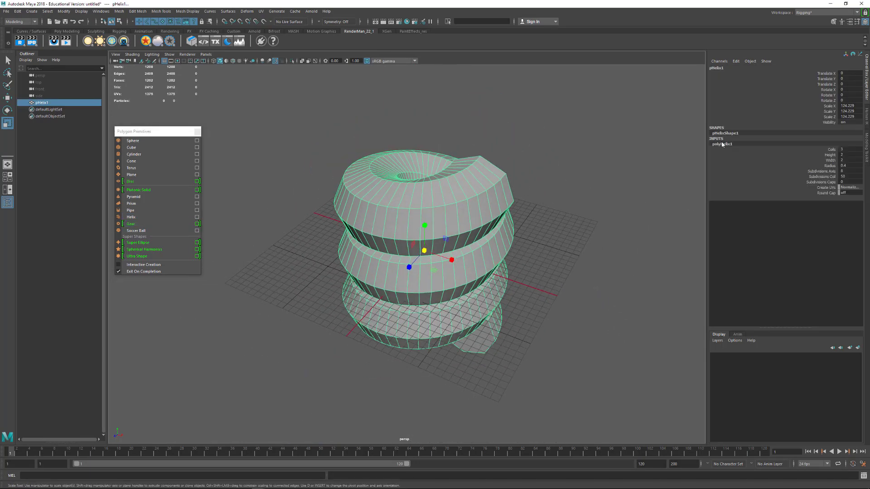
click(832, 149)
middle_drag(573, 193, 625, 205)
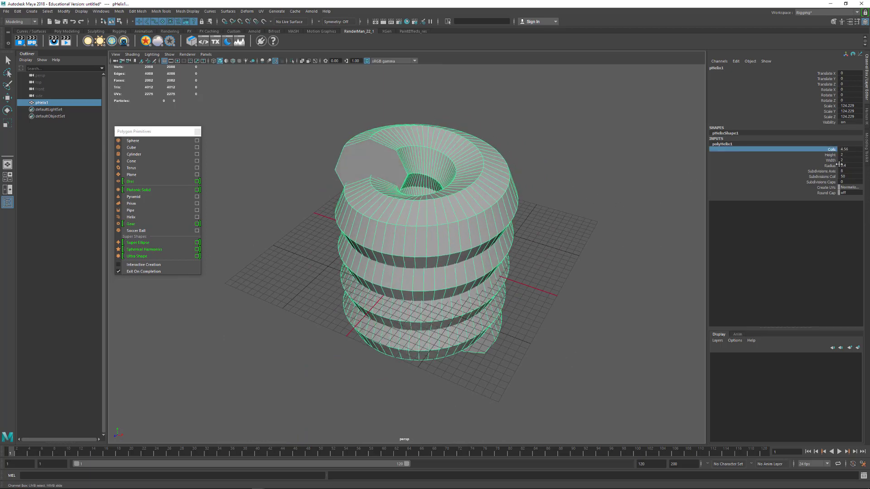
click(832, 155)
middle_drag(624, 163, 694, 199)
alt+right_drag(629, 205, 503, 200)
alt+drag(504, 199, 582, 216)
Reduce the helix's radius to about 0.24 and raise its axis subdivisions to 15
click(834, 166)
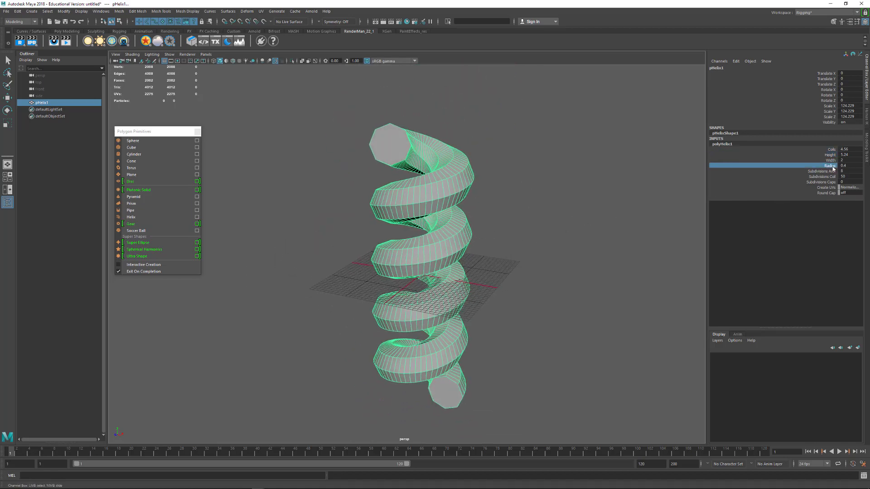
middle_drag(593, 154, 561, 160)
click(830, 172)
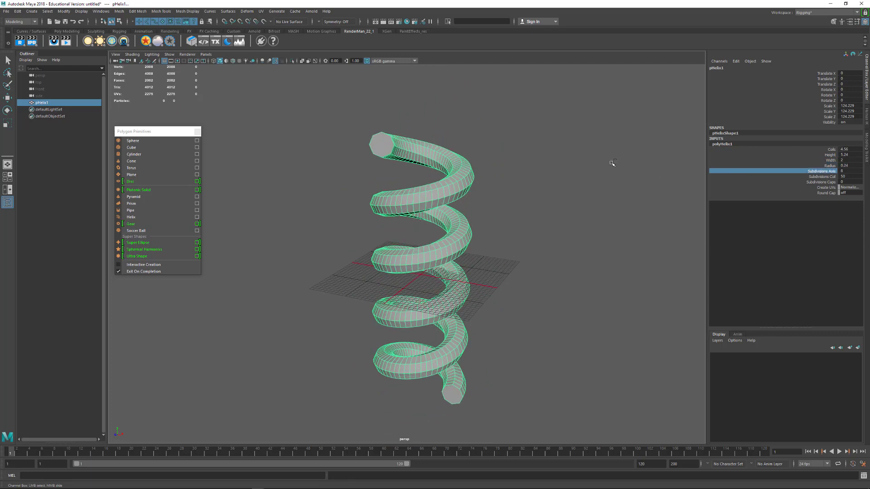
middle_drag(613, 163, 799, 207)
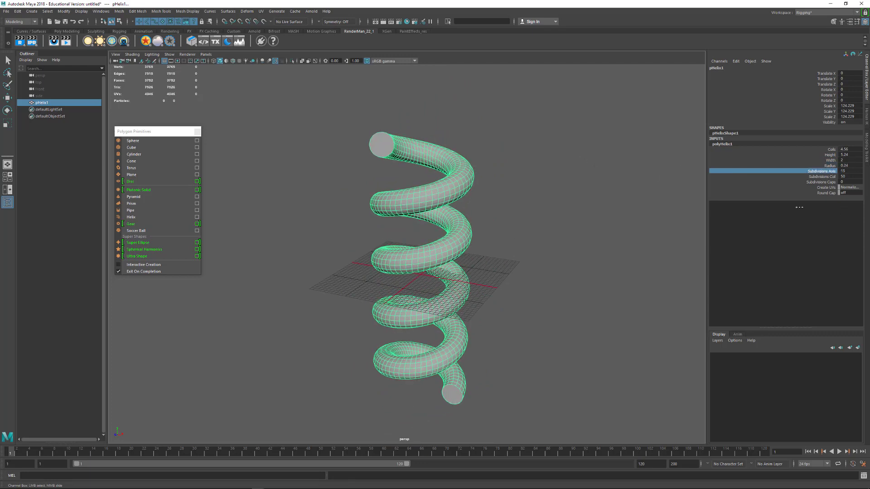
Set the helix's coil subdivisions to 48 and adjust its cap subdivisions
click(829, 177)
middle_drag(498, 167, 822, 208)
click(821, 183)
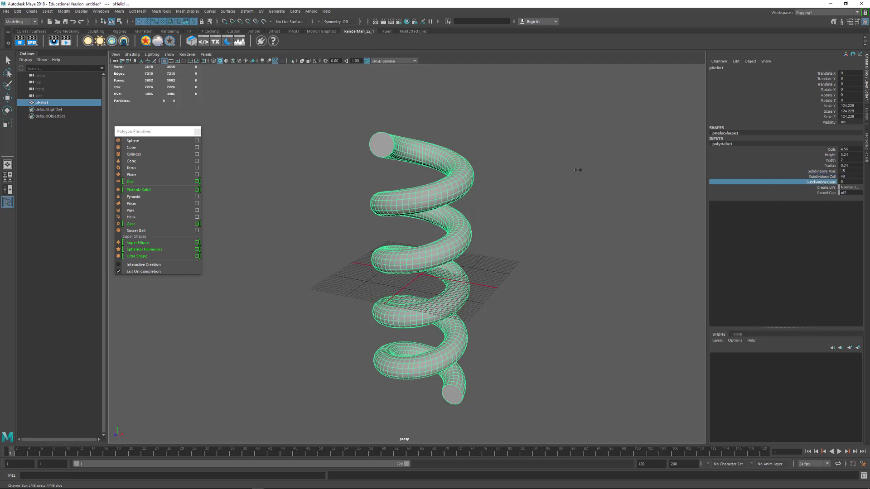
middle_drag(656, 200, 729, 203)
Replace the helix with a polygon gear and scale it uniformly to about 176
click(278, 169)
click(436, 156)
key(Delete)
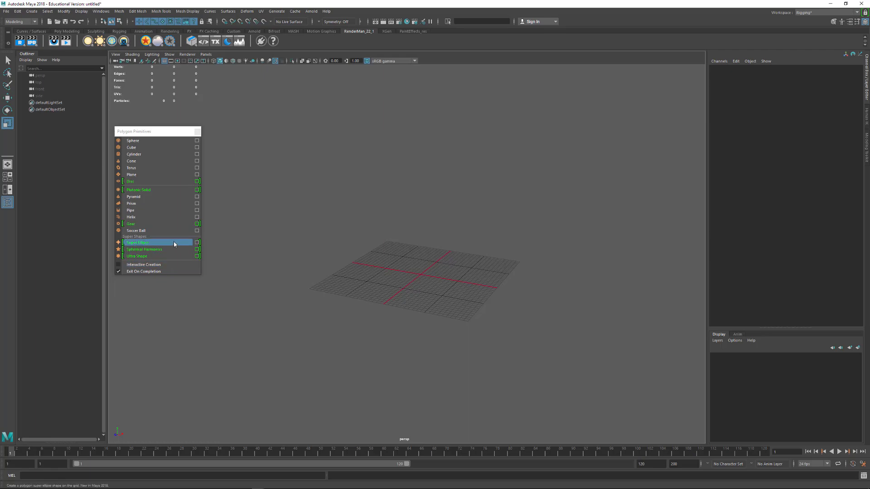
click(168, 225)
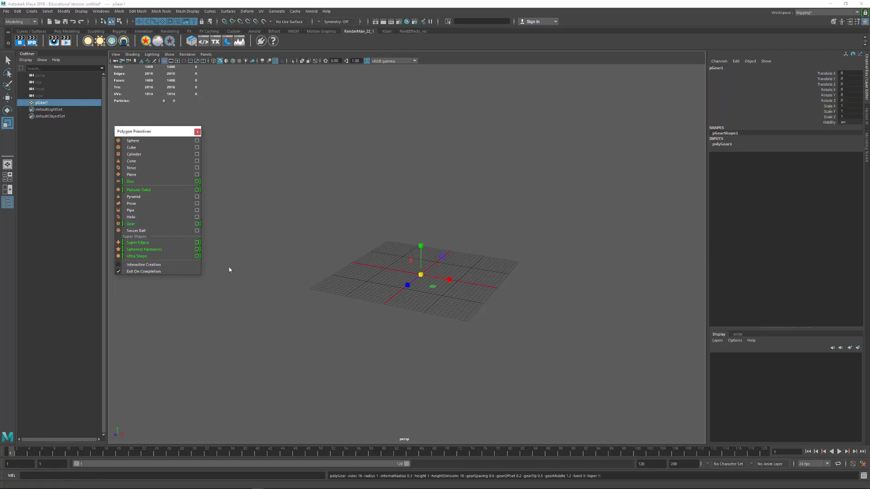
drag(433, 283, 425, 317)
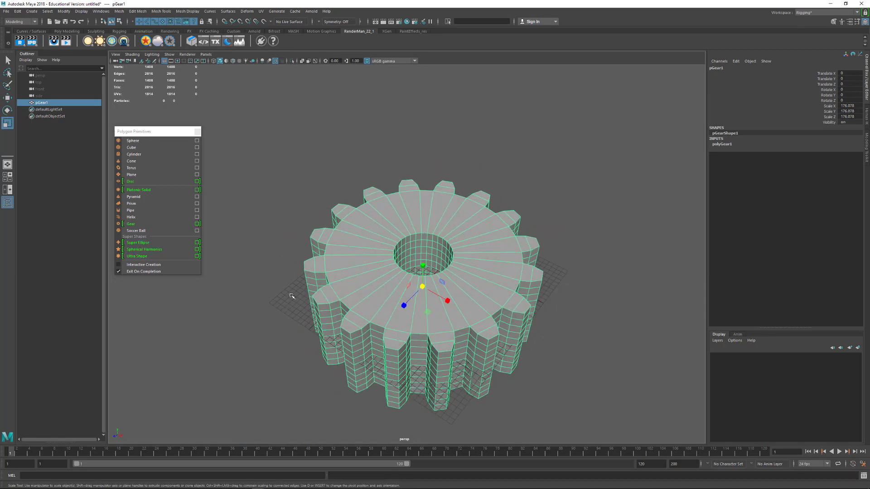
Replace the gear with a polygon soccer ball, scale it uniformly to about 188 and inspect its faces
key(Delete)
click(149, 231)
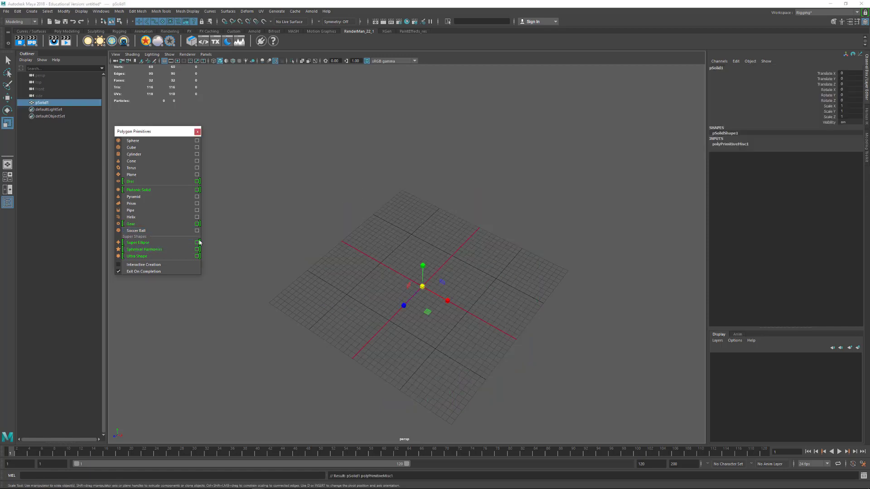
drag(422, 286, 607, 340)
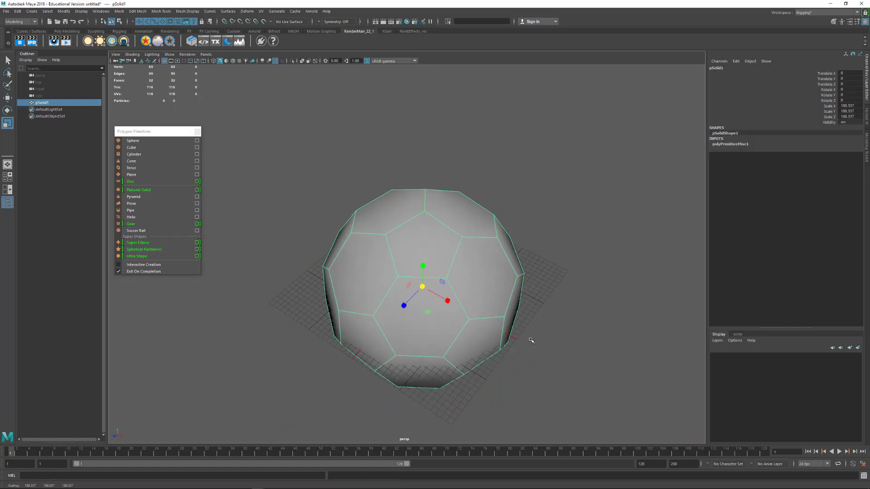
alt+drag(532, 340, 531, 312)
alt+right_drag(422, 254, 447, 274)
alt+drag(471, 277, 450, 286)
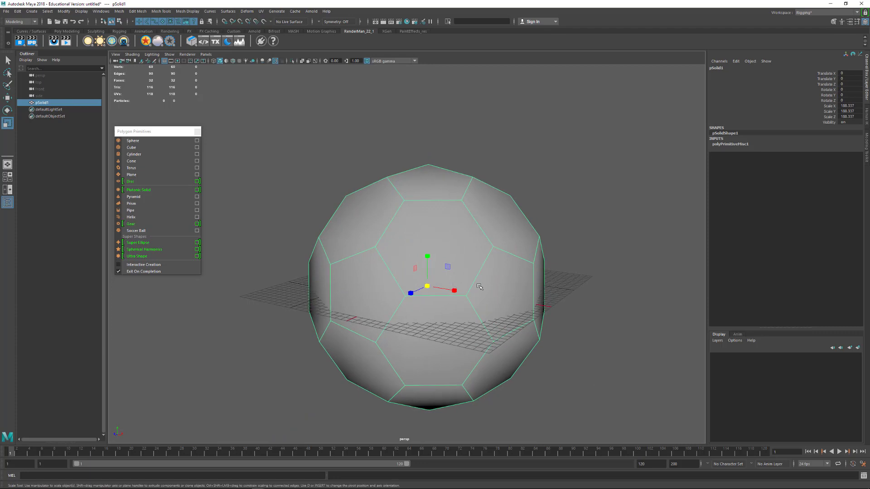
alt+right_drag(479, 287, 442, 295)
alt+drag(430, 296, 441, 299)
click(592, 287)
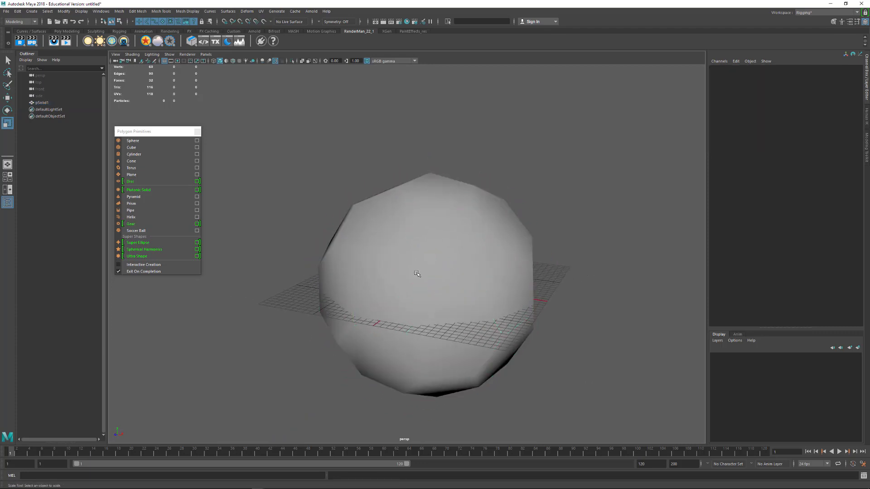
Replace the soccer ball with a Super Ellipse and scale it uniformly to about 108
click(417, 274)
key(Delete)
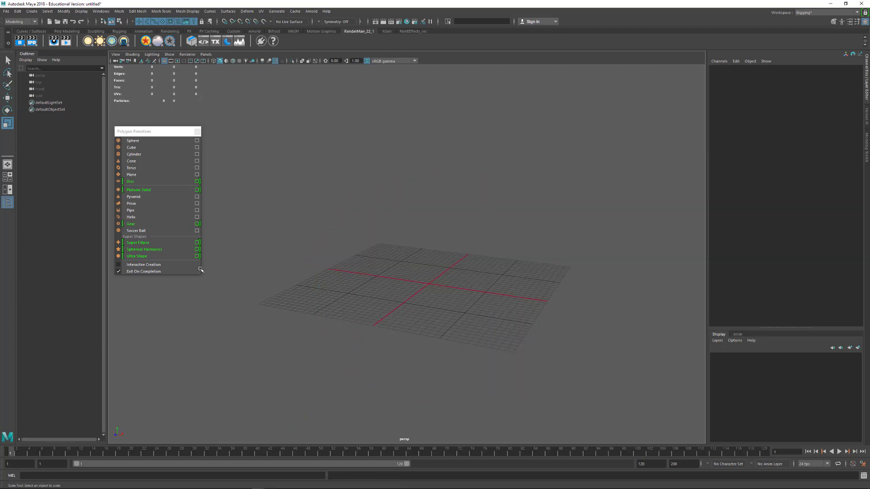
click(138, 242)
scroll(392, 294, up, 3)
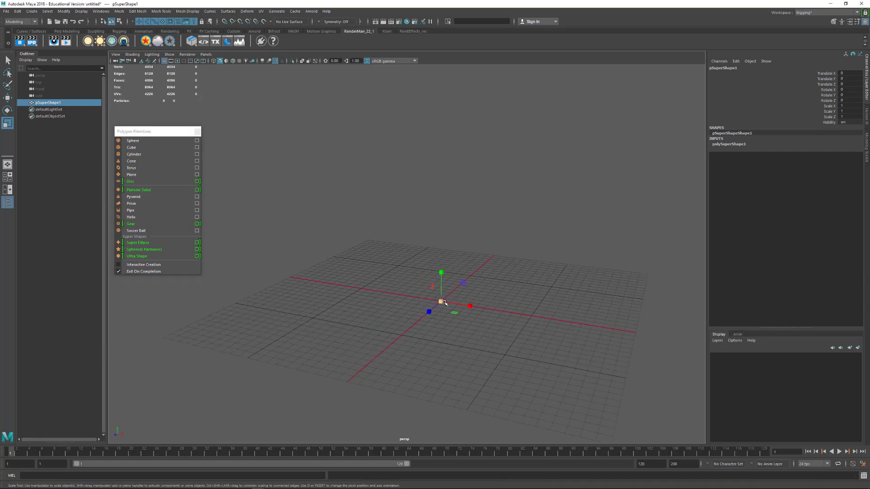
drag(442, 301, 563, 354)
alt+drag(579, 291, 583, 316)
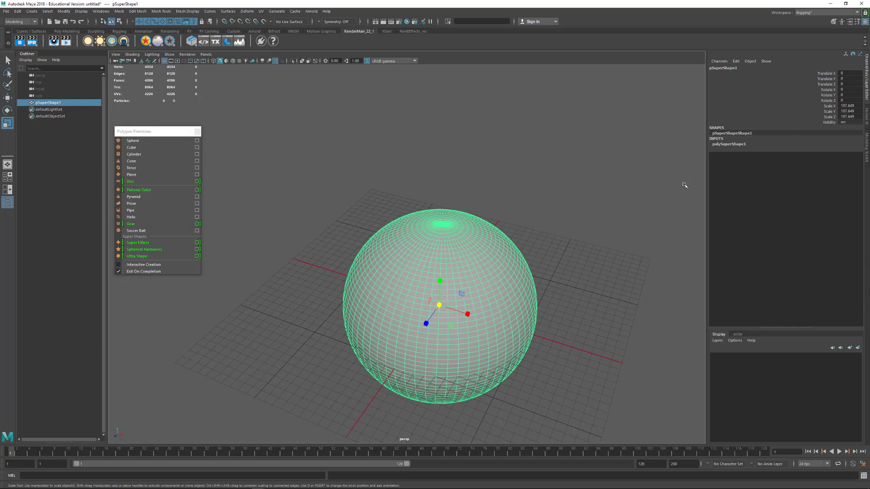
Expand the super ellipse's construction inputs and look through its ellipse, harmonics and ultra attributes
click(729, 144)
scroll(808, 212, down, 2)
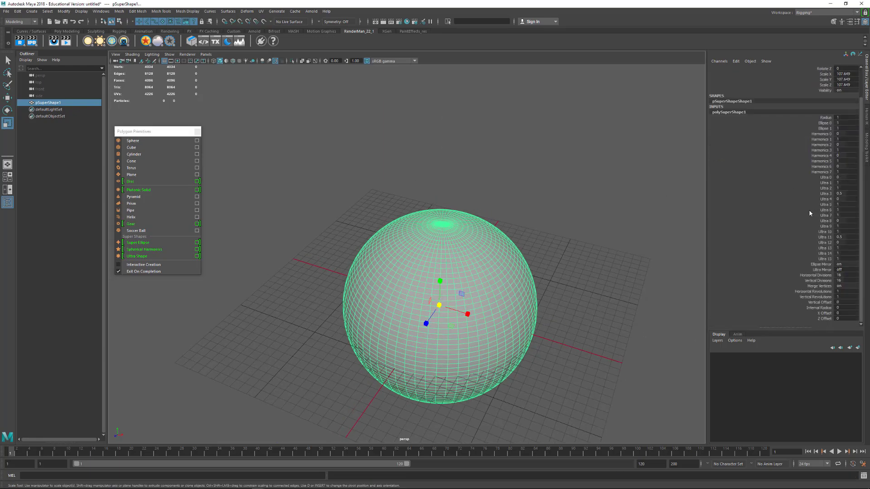
scroll(808, 213, up, 1)
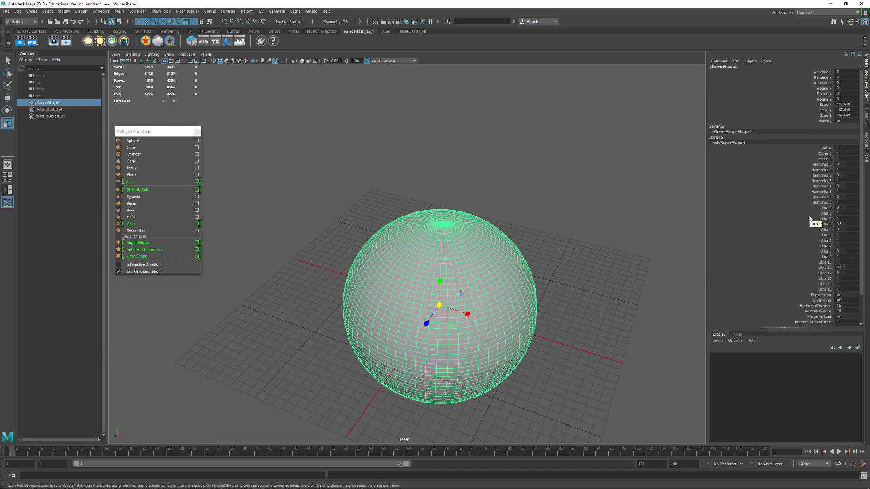
scroll(808, 215, down, 1)
Replace the super ellipse with a polygon sphere and scale it uniformly to about 90
click(530, 252)
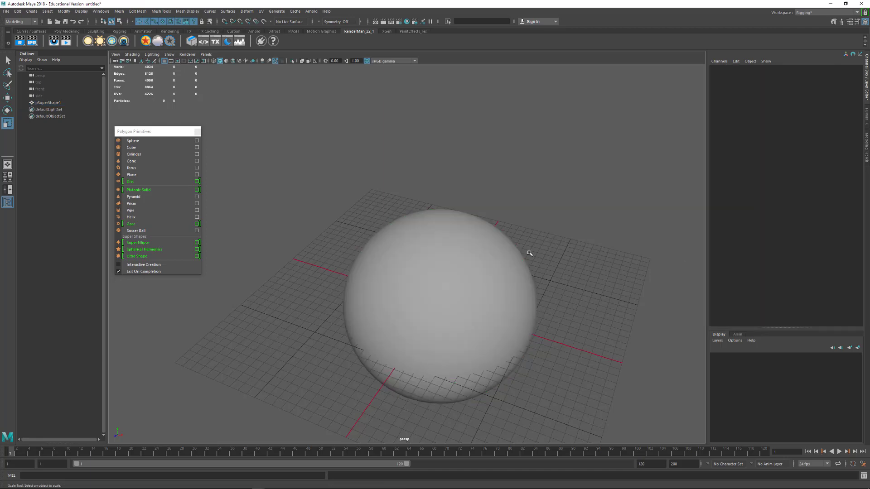
click(419, 268)
key(Delete)
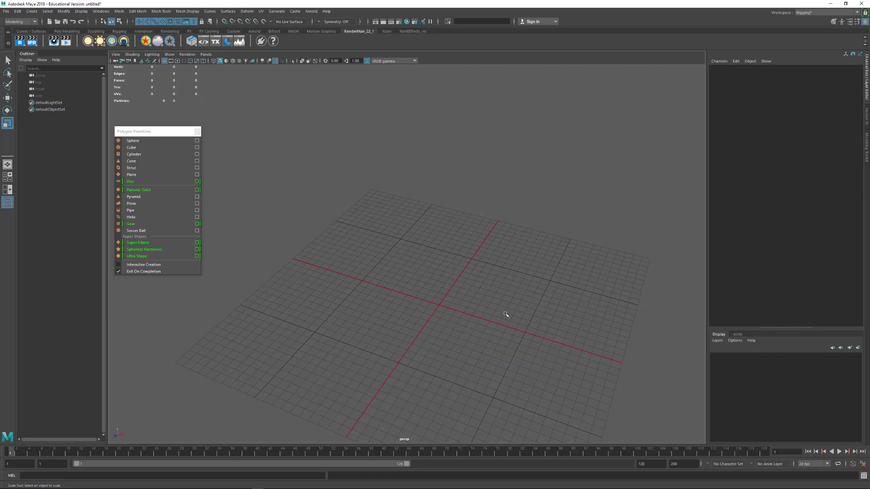
alt+drag(506, 314, 488, 302)
alt+middle_drag(489, 302, 484, 306)
click(133, 141)
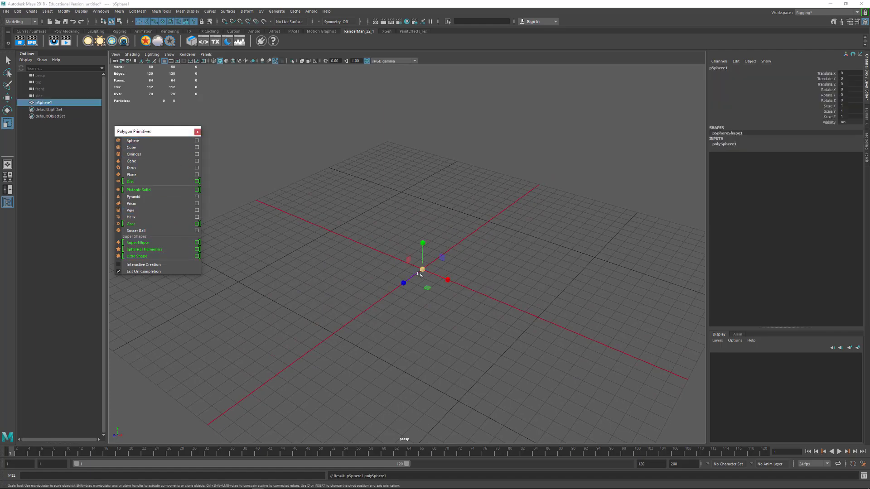
drag(420, 271, 620, 372)
alt+right_drag(563, 345, 571, 319)
alt+middle_drag(571, 320, 562, 320)
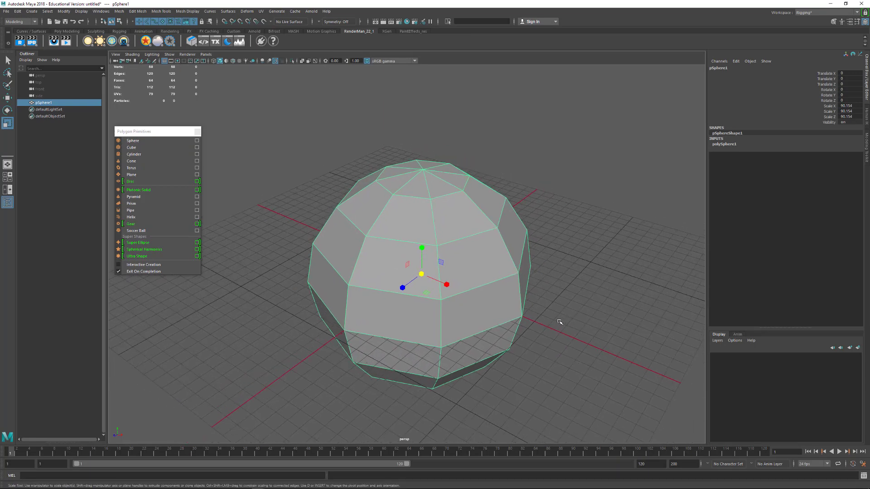